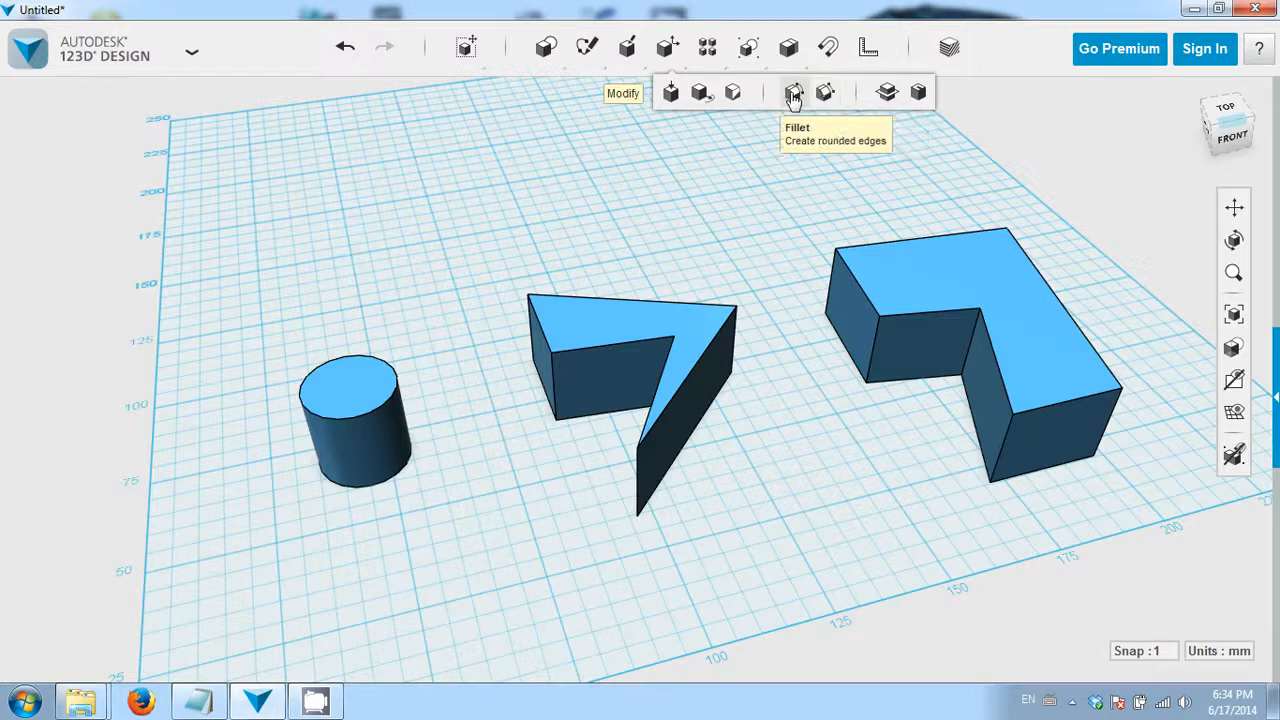
# Fillet the cylinder's top circular edge with a radius of about 1.5 mm.
pyautogui.click(797, 95)
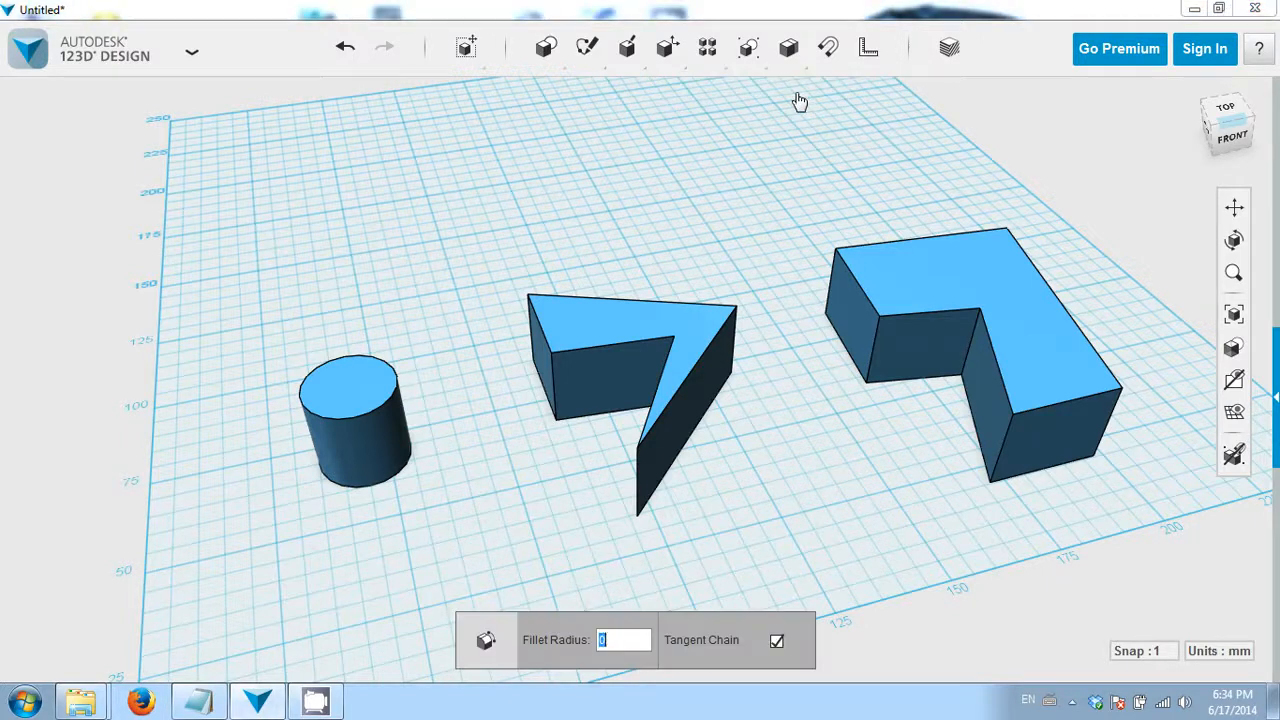
pyautogui.scroll(3, 689, 214)
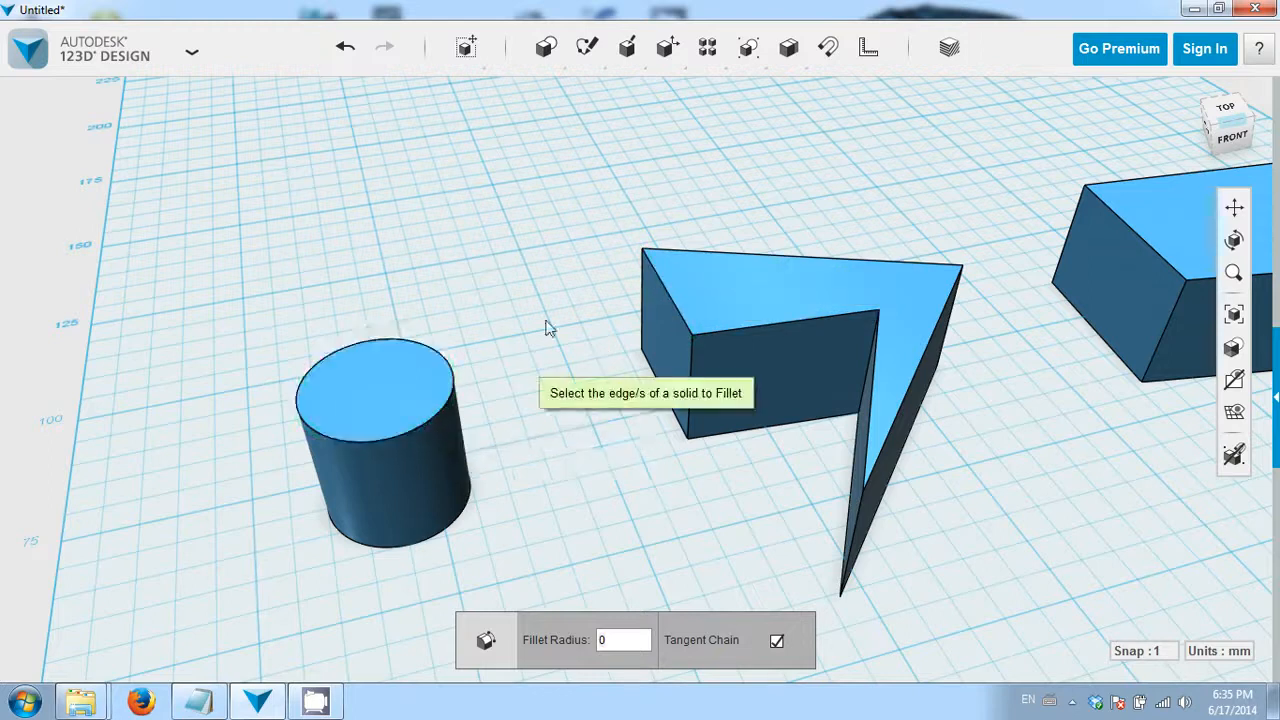
pyautogui.moveTo(477, 386); pyautogui.dragTo(686, 194, button='middle')
pyautogui.scroll(3, 686, 194)
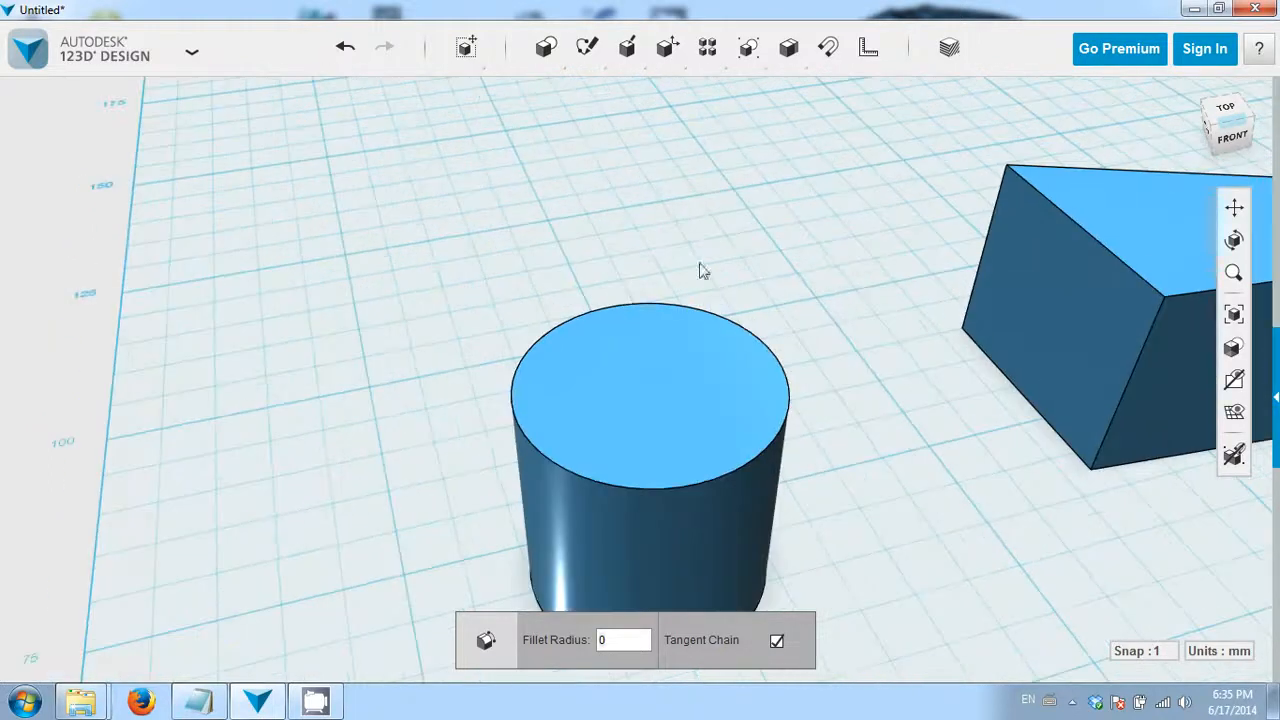
pyautogui.moveTo(677, 323); pyautogui.dragTo(679, 263, button='middle')
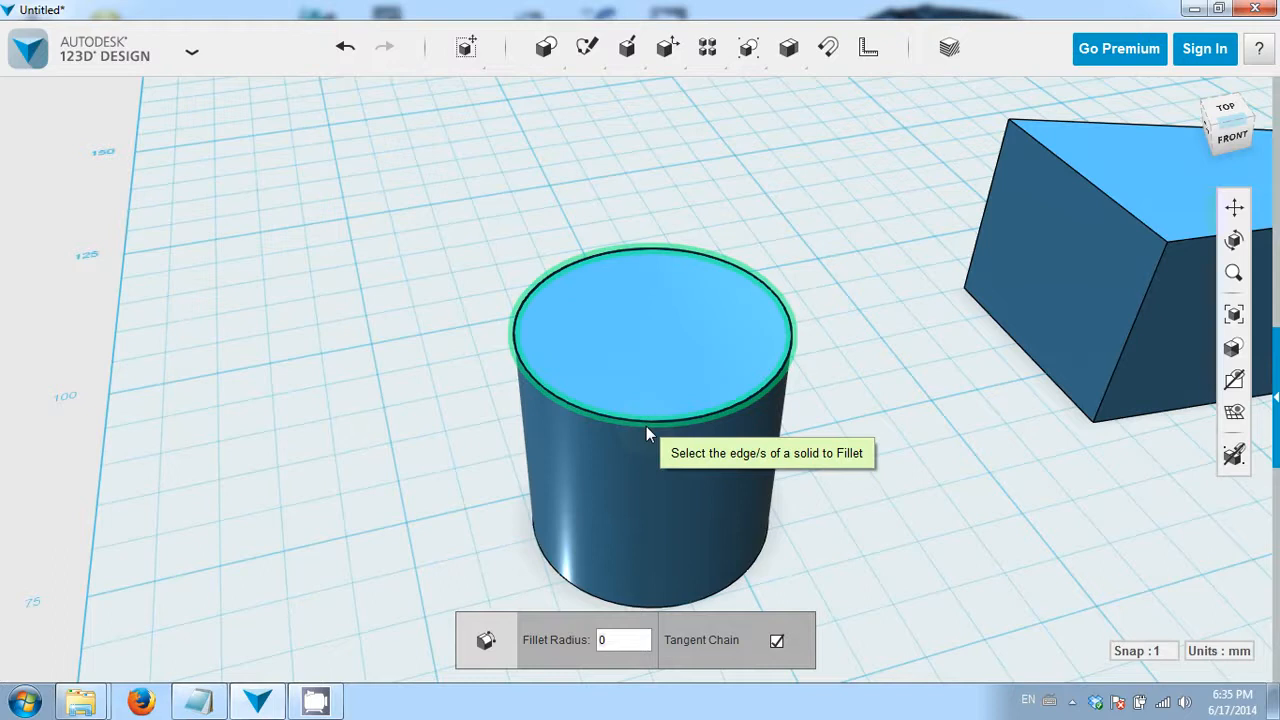
pyautogui.click(721, 412)
pyautogui.moveTo(751, 434); pyautogui.dragTo(631, 460, button='right')
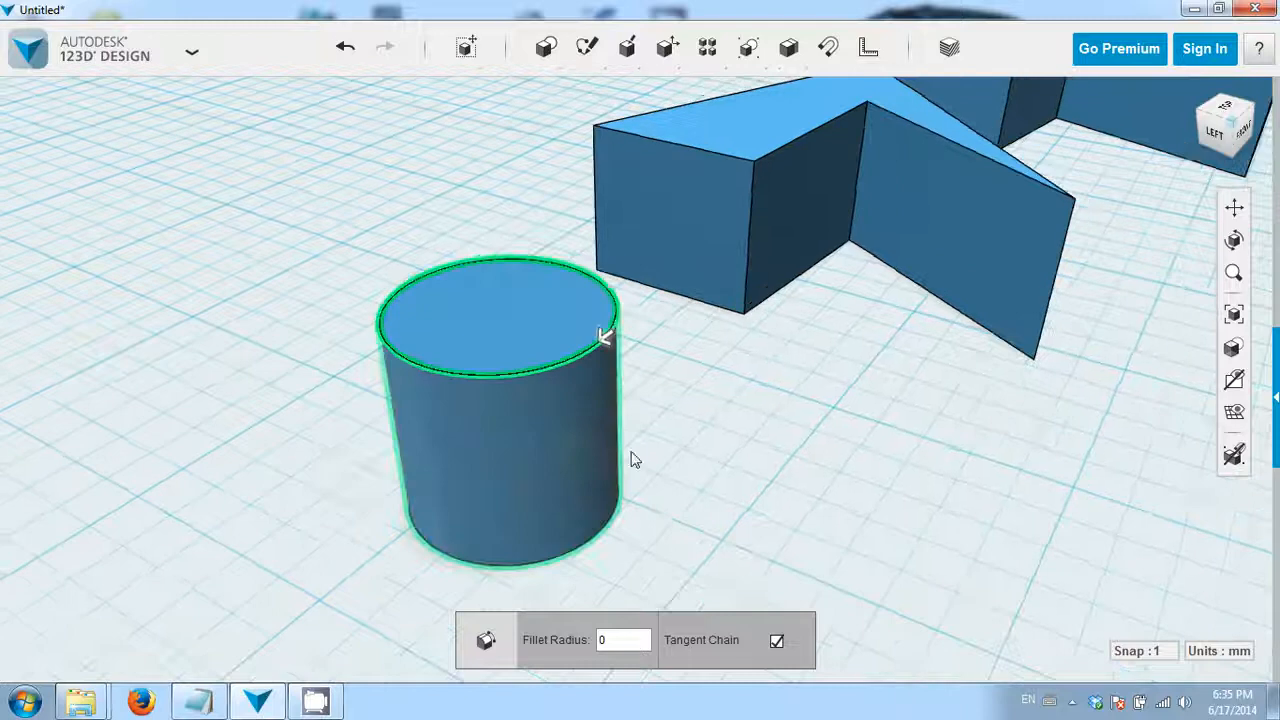
pyautogui.click(618, 643)
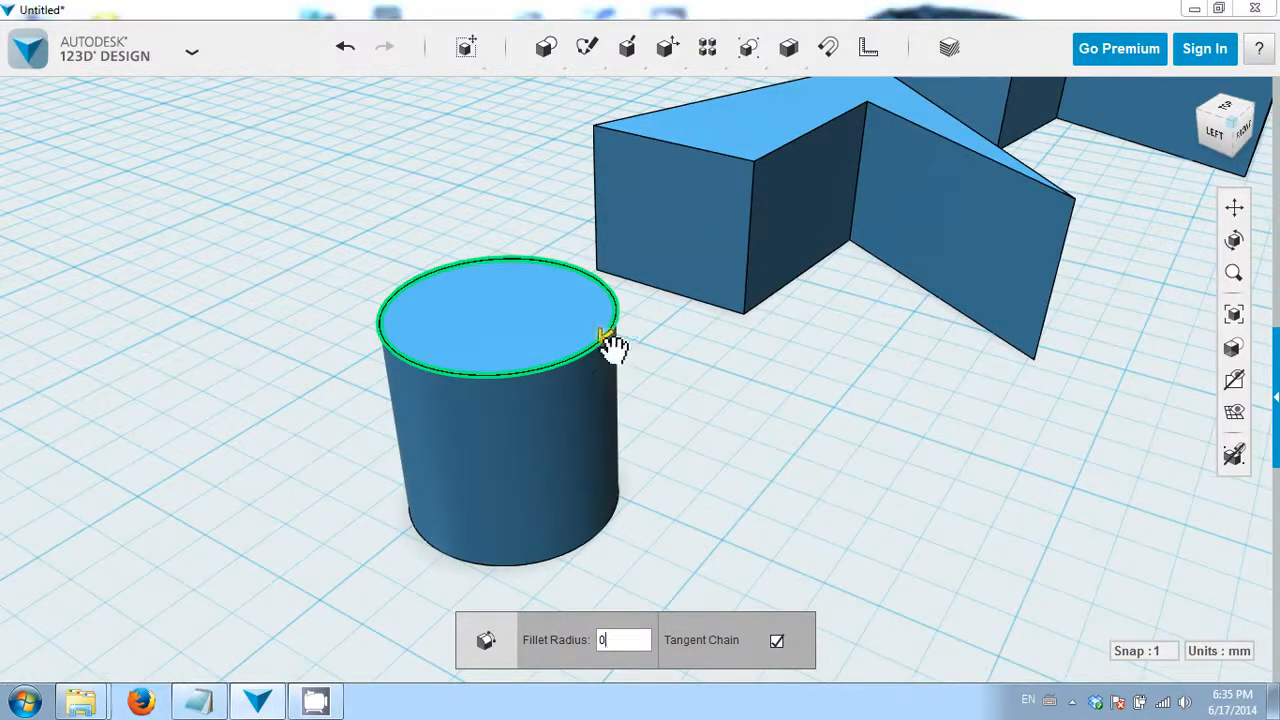
pyautogui.moveTo(608, 343)
pyautogui.mouseDown()
pyautogui.moveTo(589, 357)
pyautogui.moveTo(612, 358)
pyautogui.mouseUp()
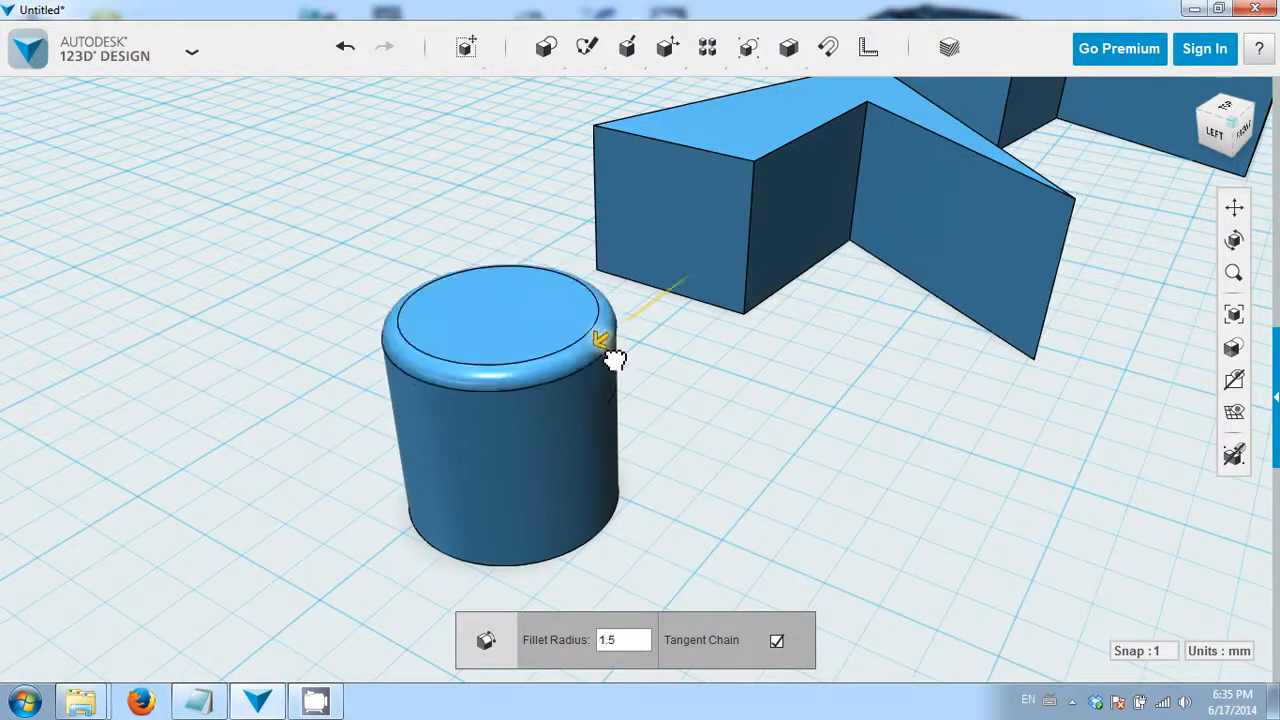
# Set the radius of the cylinder's top-edge fillet to 2.5 mm and apply it.
pyautogui.doubleClick(632, 645)
pyautogui.write('2')
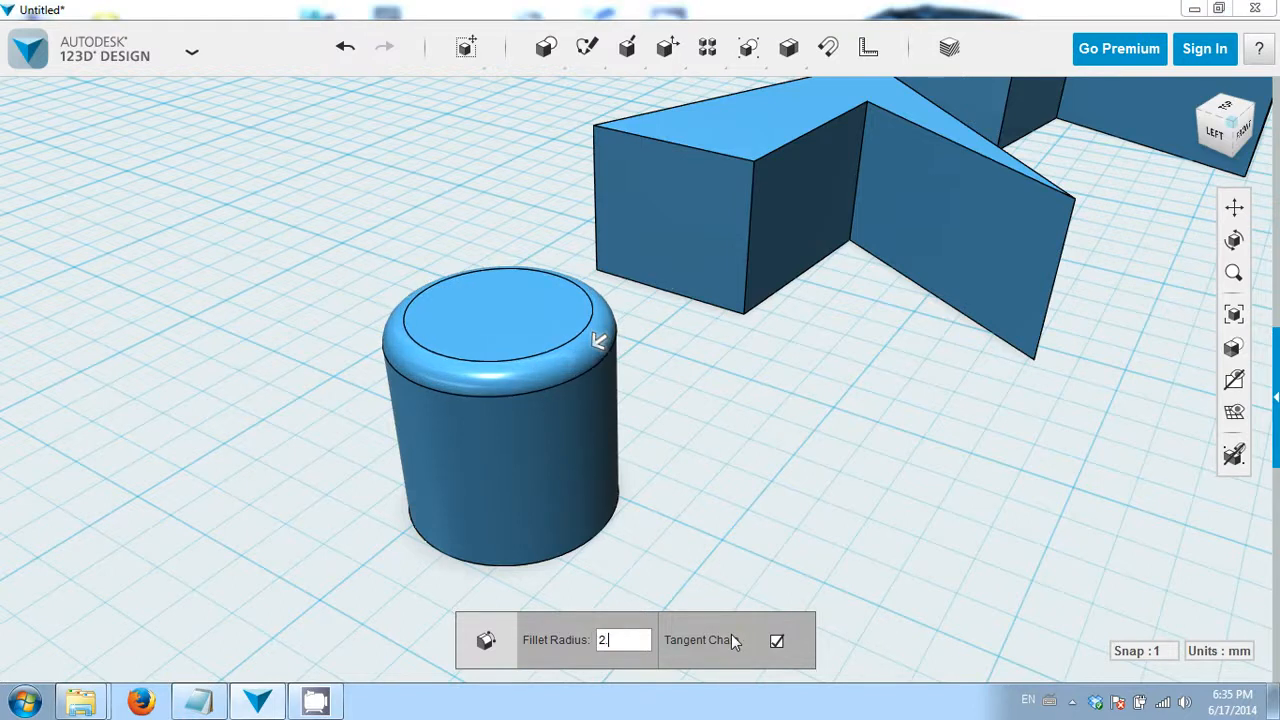
pyautogui.write('.5')
pyautogui.press('Return')
# Chamfer the short top edge of the arrow-shaped solid at the end nearest the cylinder.
pyautogui.moveTo(857, 589); pyautogui.dragTo(765, 480, button='right')
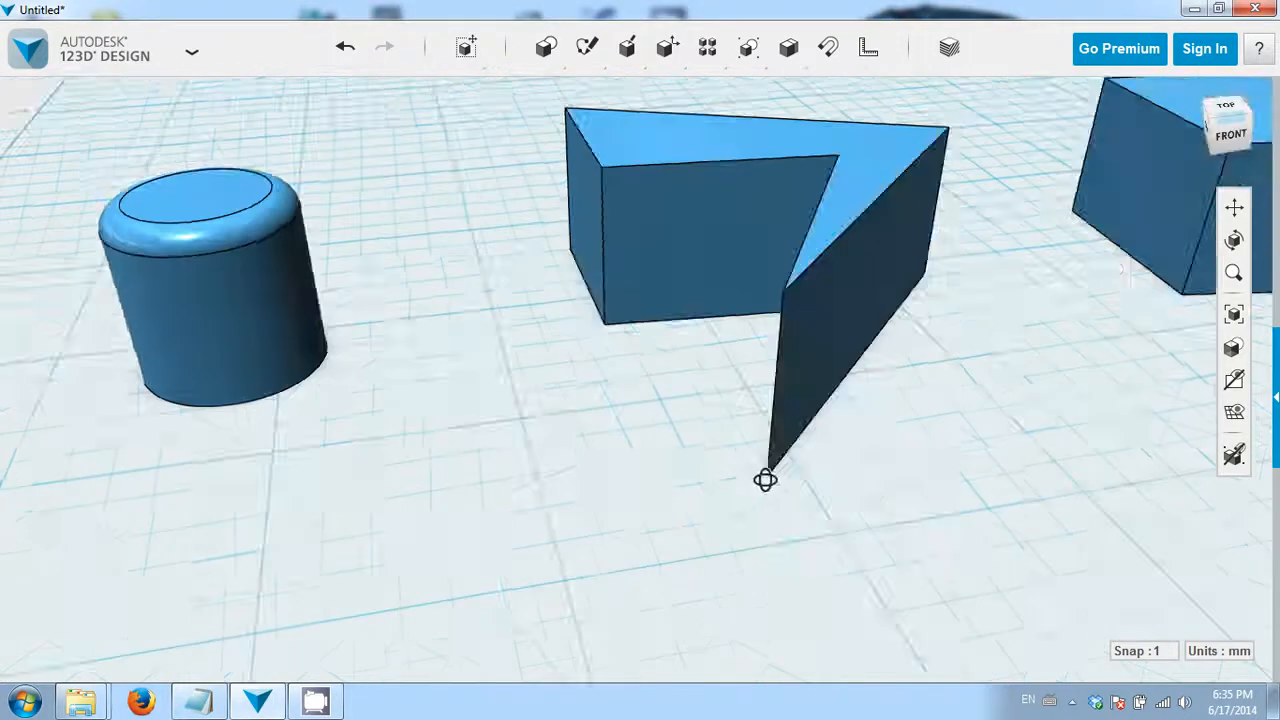
pyautogui.moveTo(508, 396); pyautogui.dragTo(751, 528, button='middle')
pyautogui.moveTo(785, 482); pyautogui.dragTo(775, 484, button='middle')
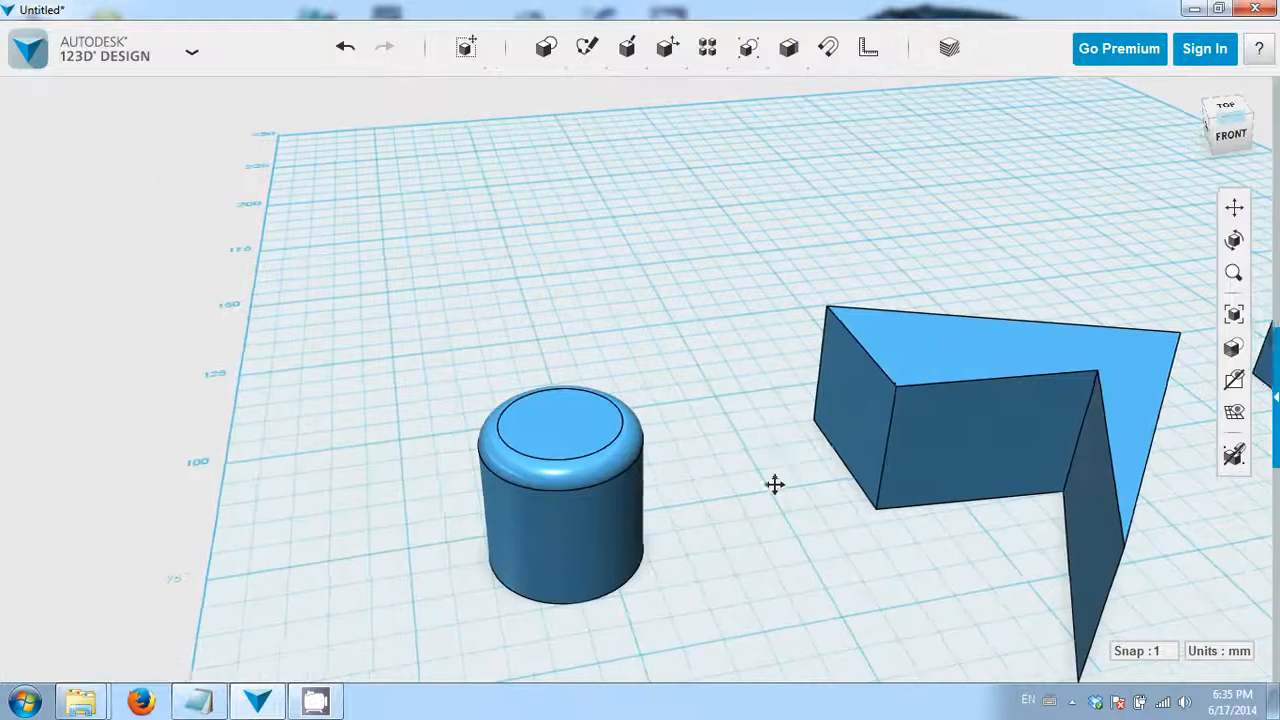
pyautogui.moveTo(874, 474); pyautogui.dragTo(686, 471, button='middle')
pyautogui.moveTo(707, 50)
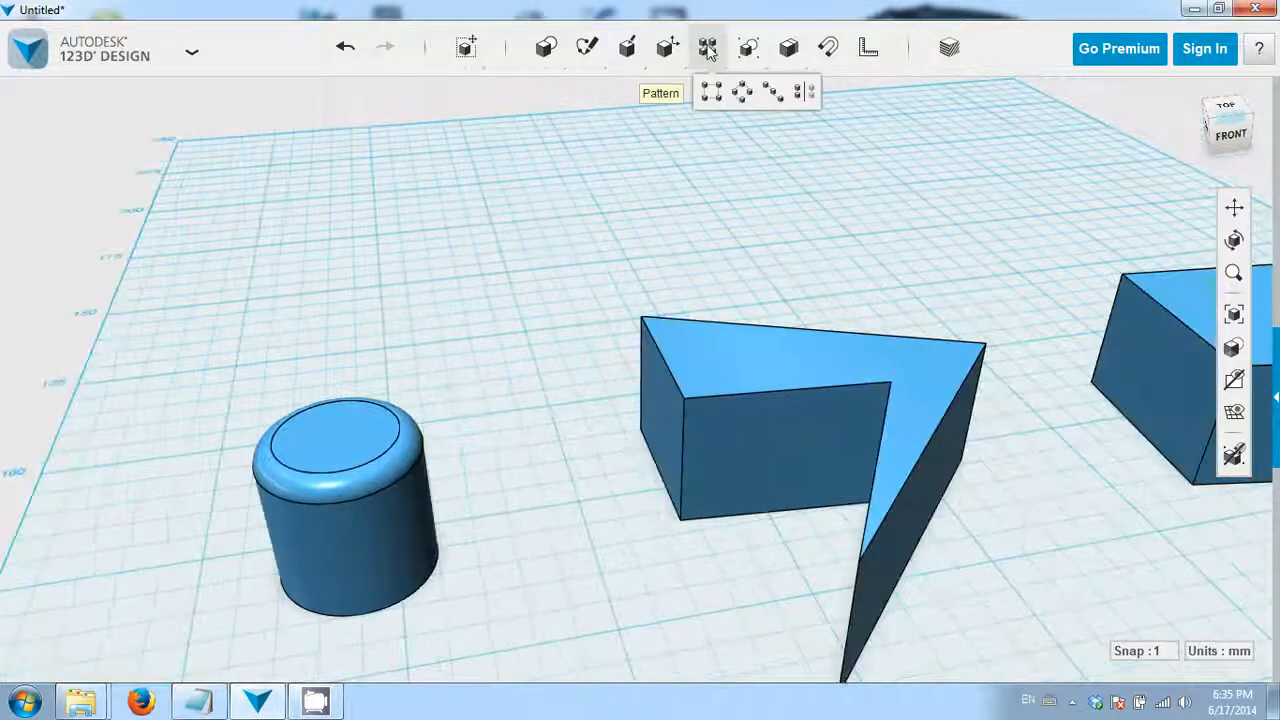
pyautogui.moveTo(667, 50)
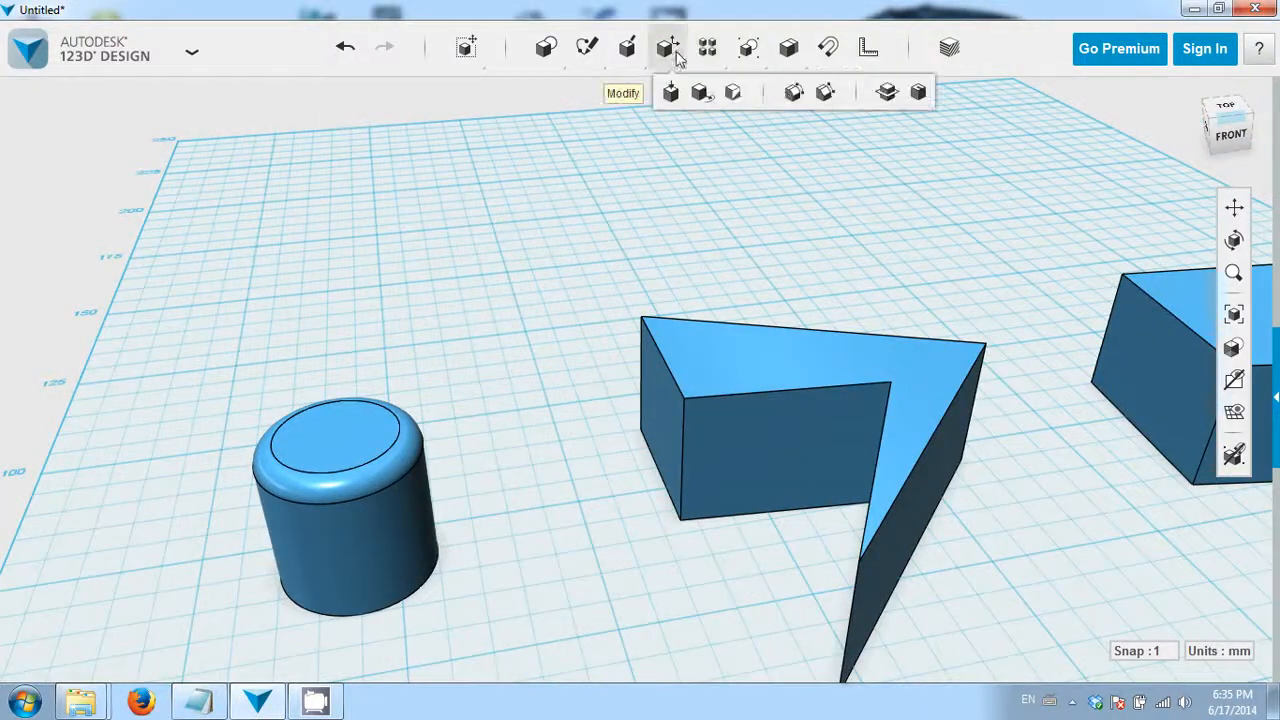
pyautogui.click(825, 93)
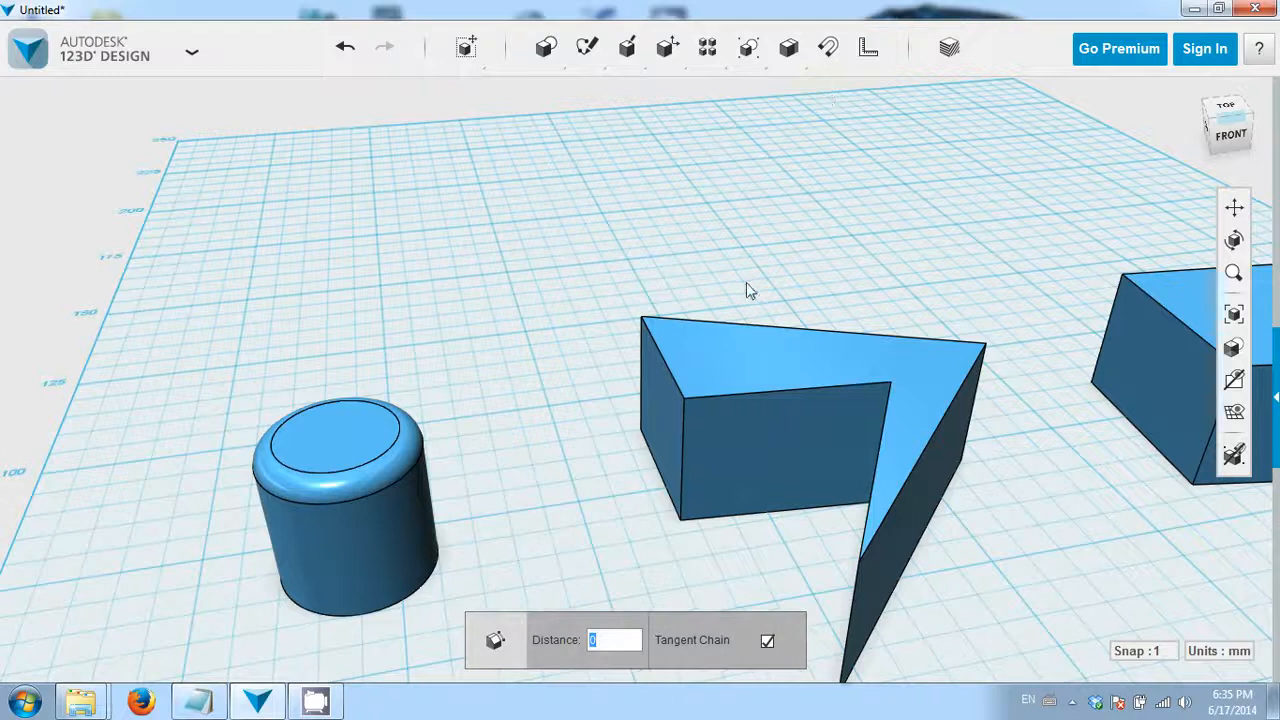
pyautogui.moveTo(746, 282); pyautogui.dragTo(735, 359, button='right')
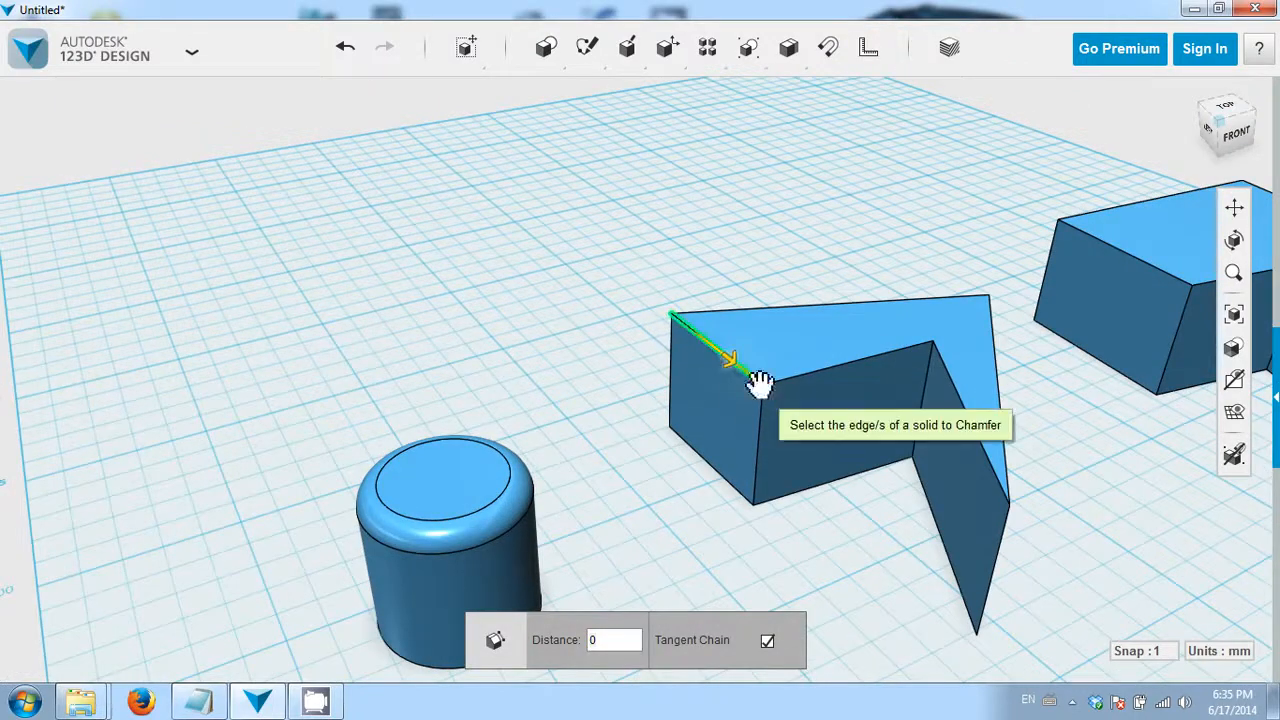
pyautogui.click(737, 366)
pyautogui.moveTo(762, 385)
pyautogui.mouseDown()
pyautogui.moveTo(771, 391)
pyautogui.moveTo(754, 374)
pyautogui.mouseUp()
pyautogui.click(825, 286)
# Choose the back, outer long and inner short top edges of the L-shaped solid for a fillet, leaving out the end edge.
pyautogui.scroll(-1, 827, 288)
pyautogui.moveTo(809, 349); pyautogui.dragTo(744, 362, button='right')
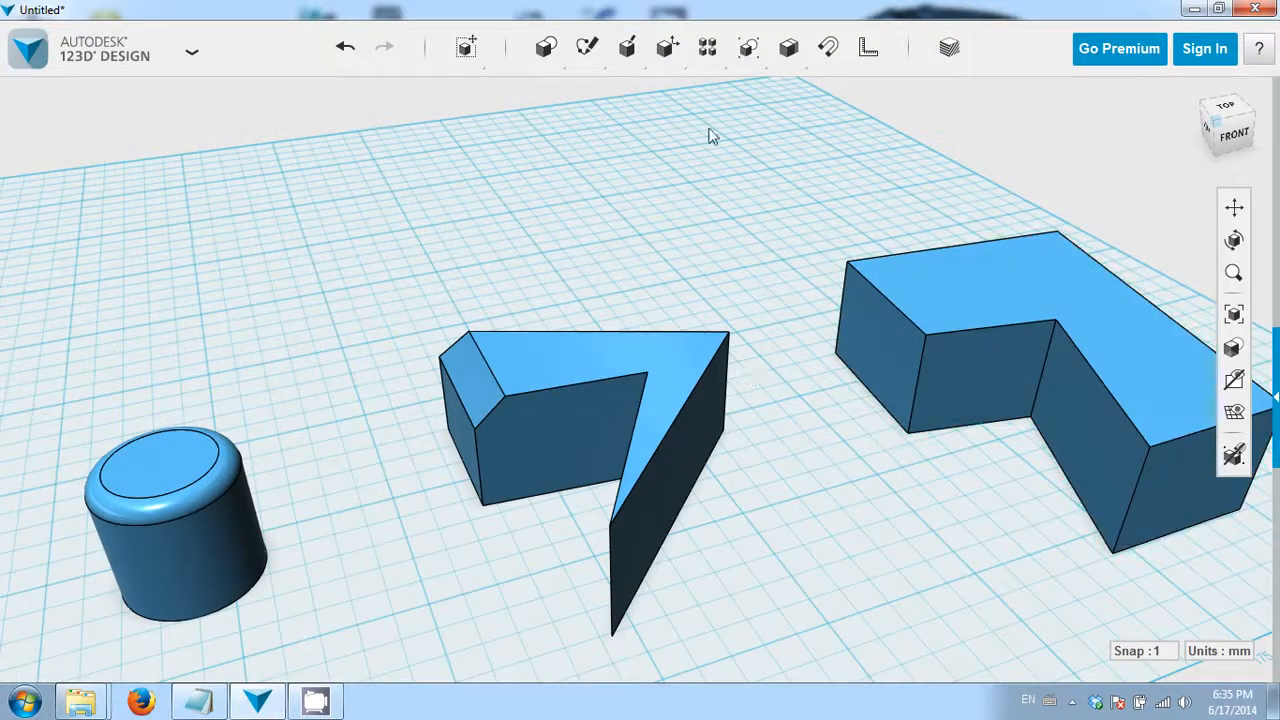
pyautogui.moveTo(638, 68)
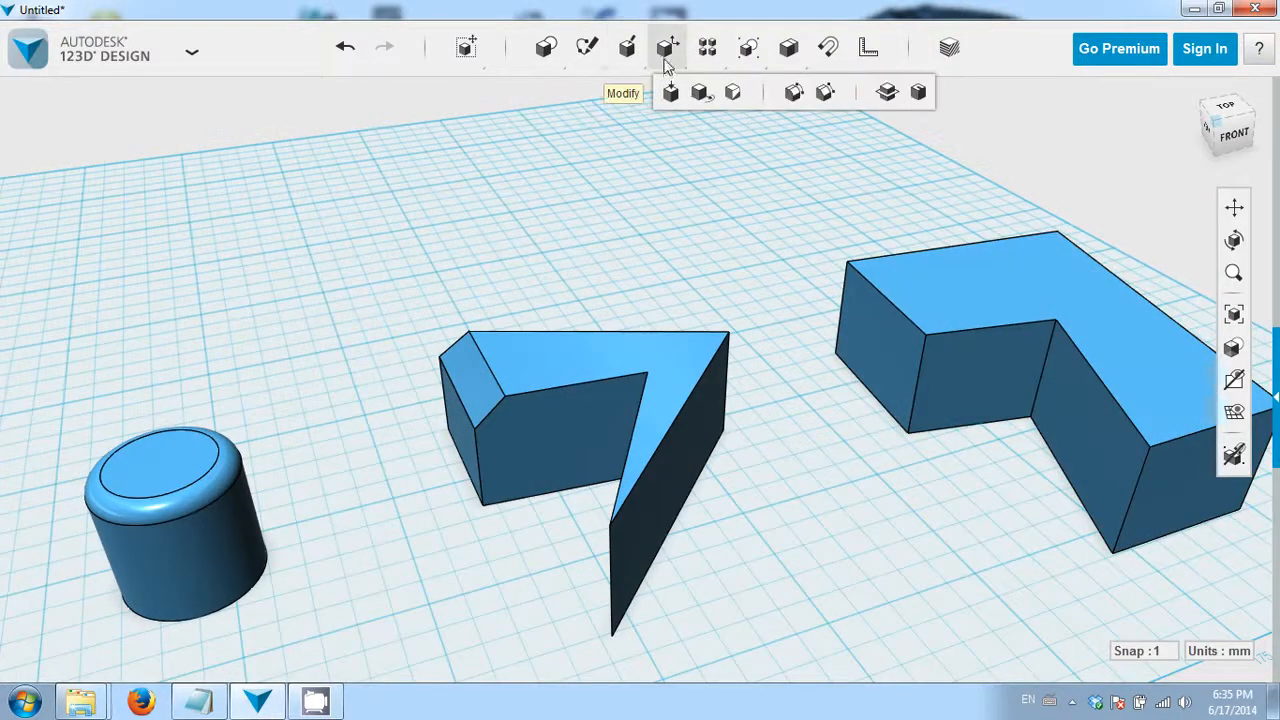
pyautogui.click(793, 92)
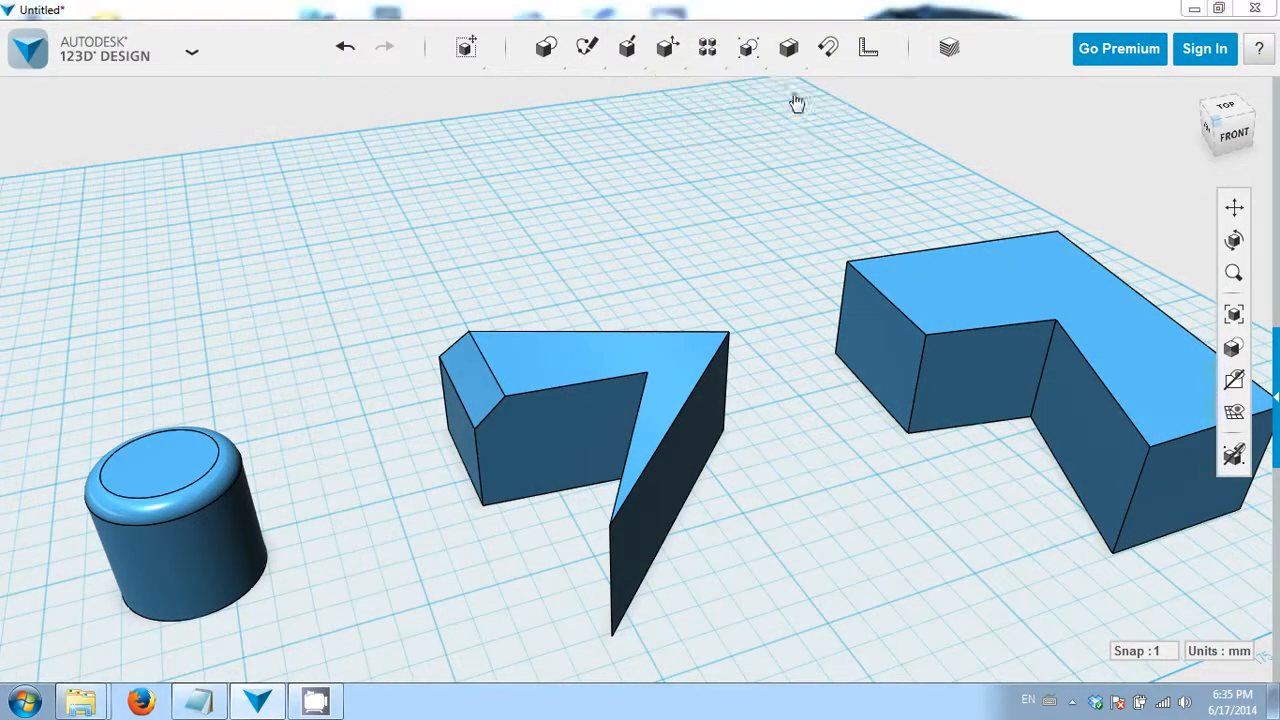
pyautogui.moveTo(800, 175); pyautogui.dragTo(620, 255, button='middle')
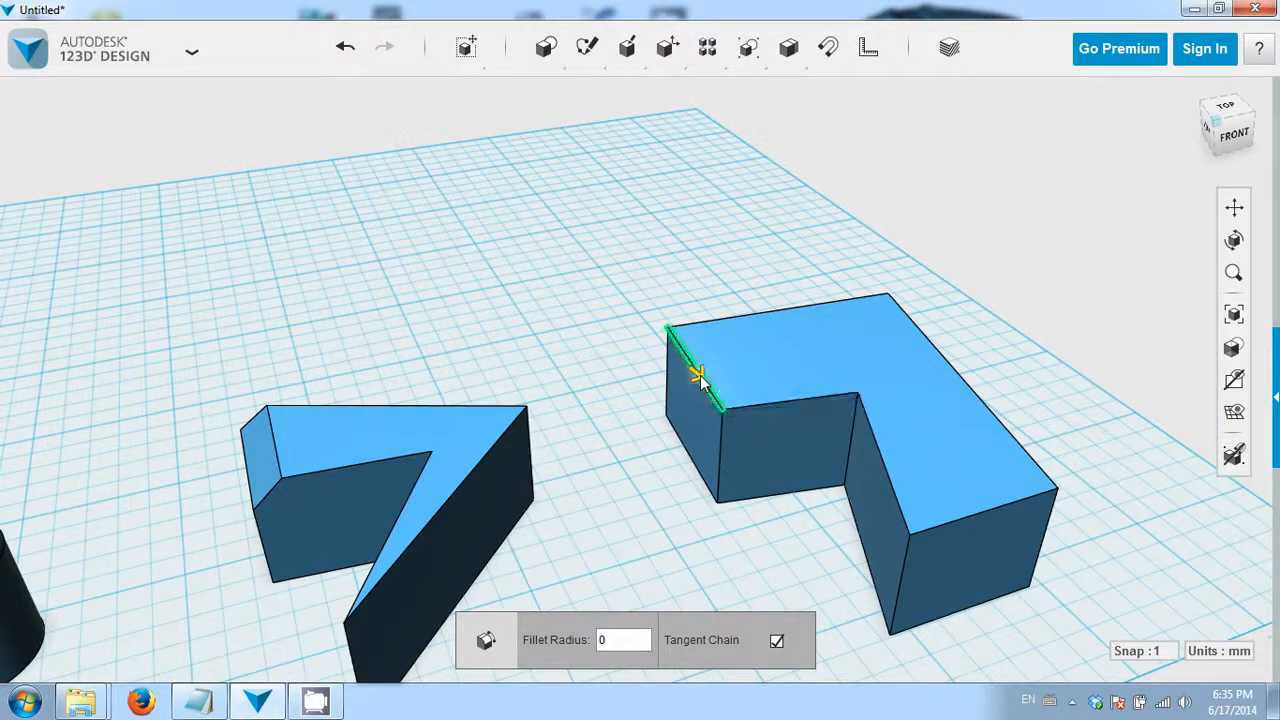
pyautogui.click(729, 320)
pyautogui.click(899, 309)
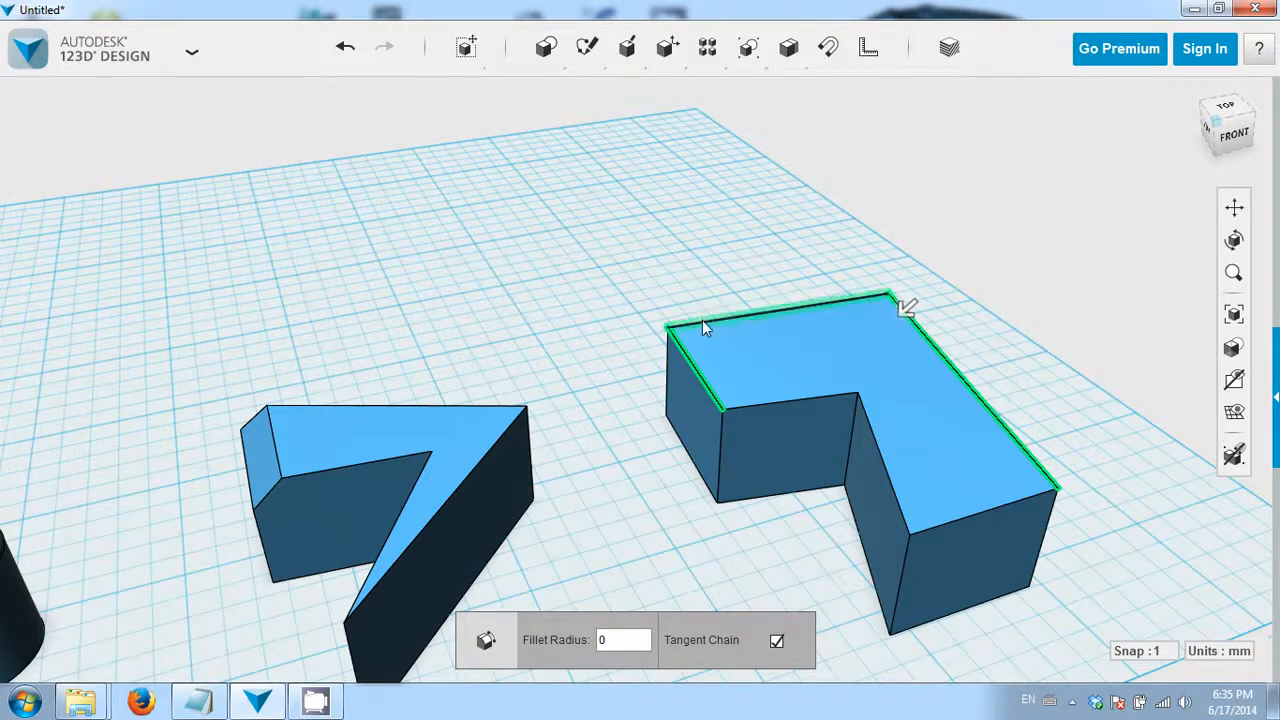
pyautogui.scroll(3, 800, 358)
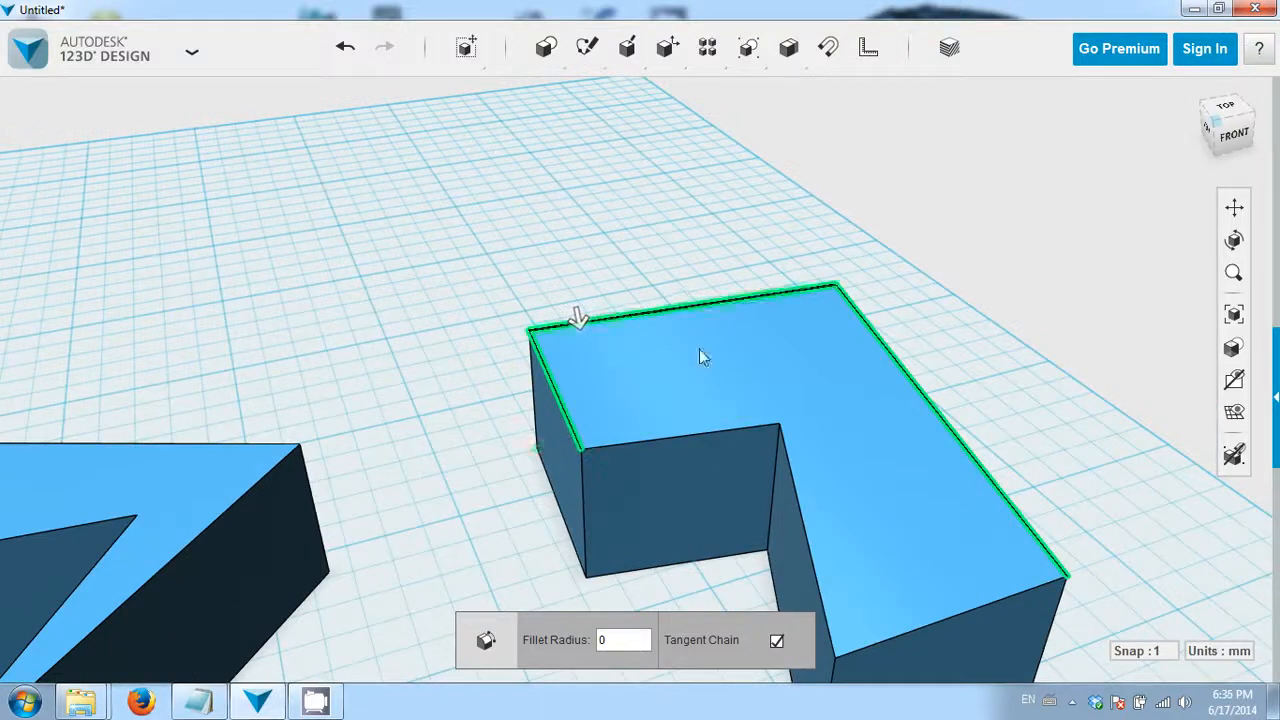
pyautogui.click(708, 436)
pyautogui.click(541, 397)
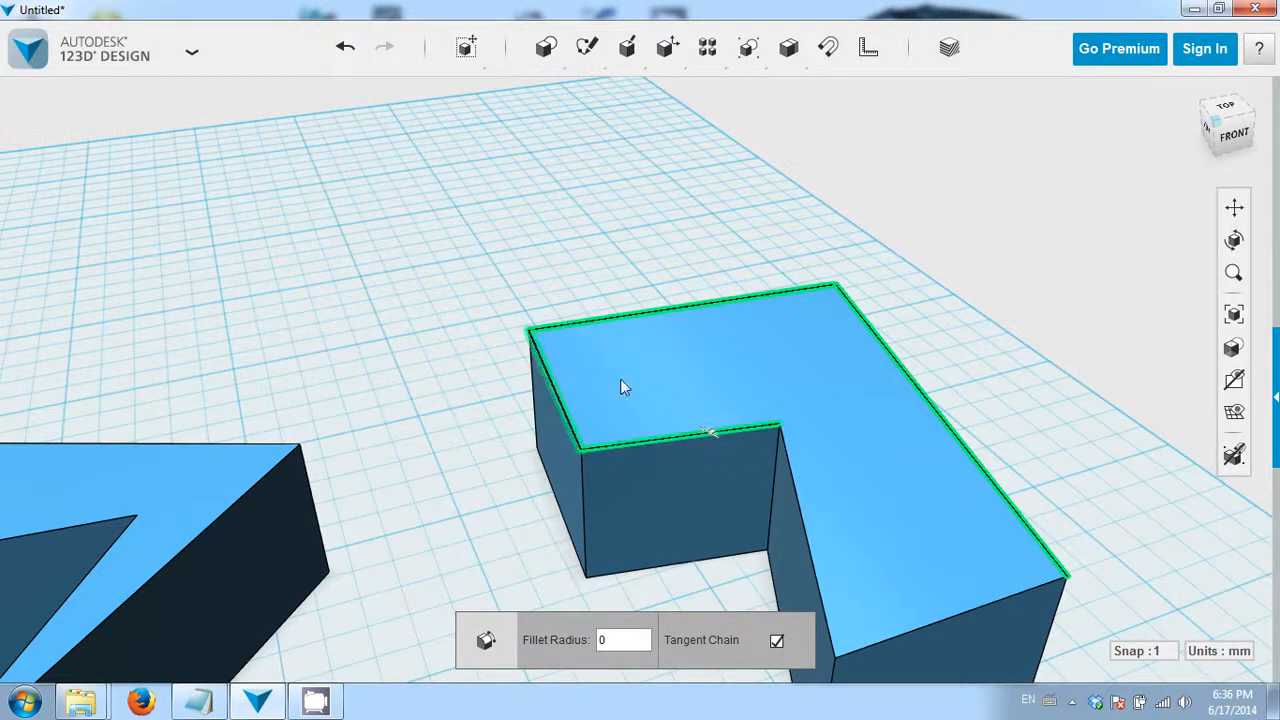
# Try a 1.5 mm fillet radius on the L-shaped solid's chosen top edges, then cancel the fillet.
pyautogui.moveTo(716, 444)
pyautogui.mouseDown()
pyautogui.moveTo(715, 456)
pyautogui.moveTo(720, 445)
pyautogui.mouseUp()
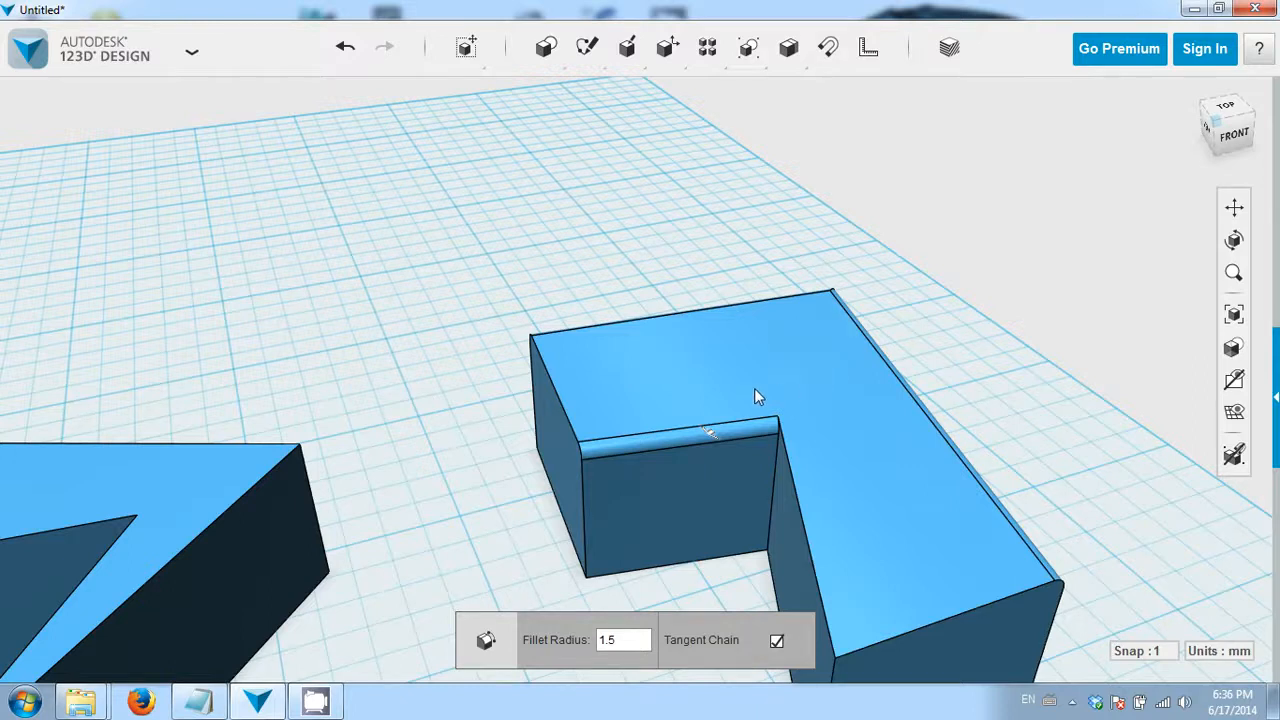
pyautogui.moveTo(743, 397); pyautogui.dragTo(780, 395, button='right')
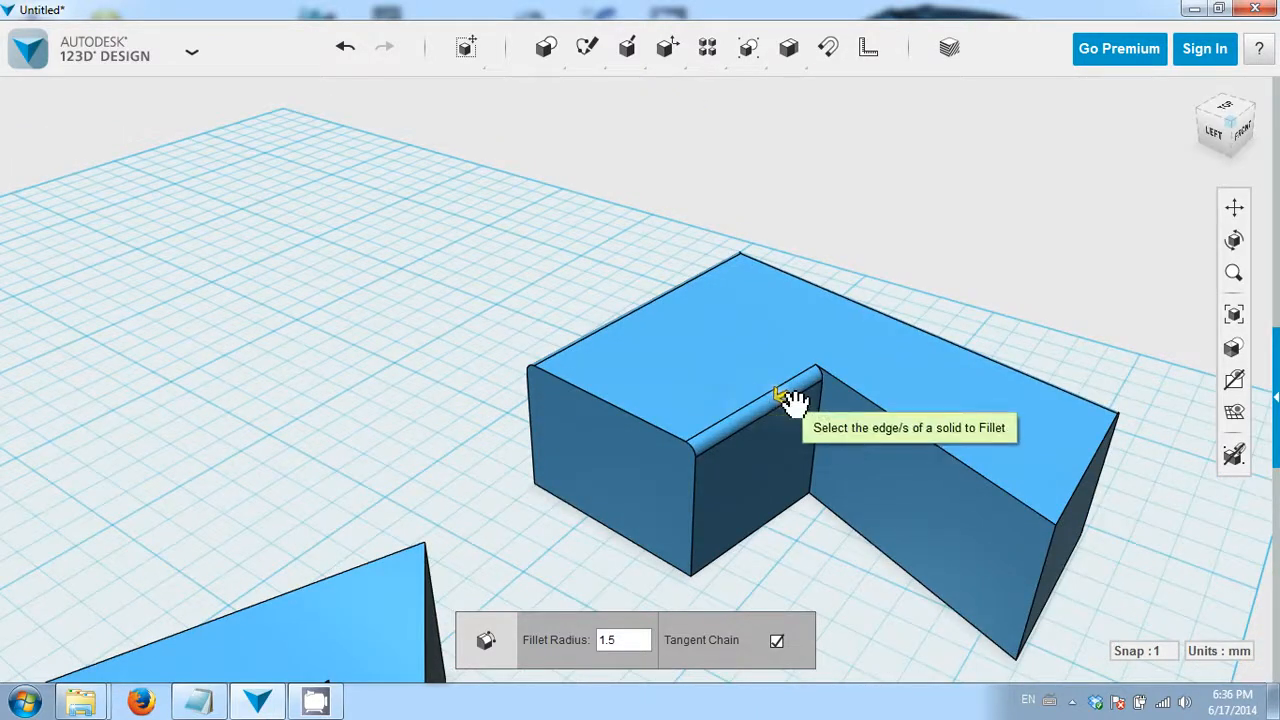
pyautogui.press('Escape')
# Choose the arrow-shaped solid's remaining top edges, apart from the existing chamfer's edge, for a new chamfer.
pyautogui.moveTo(837, 443)
pyautogui.mouseDown(button='right')
pyautogui.moveTo(855, 402)
pyautogui.moveTo(791, 443)
pyautogui.moveTo(818, 435)
pyautogui.mouseUp(button='right')
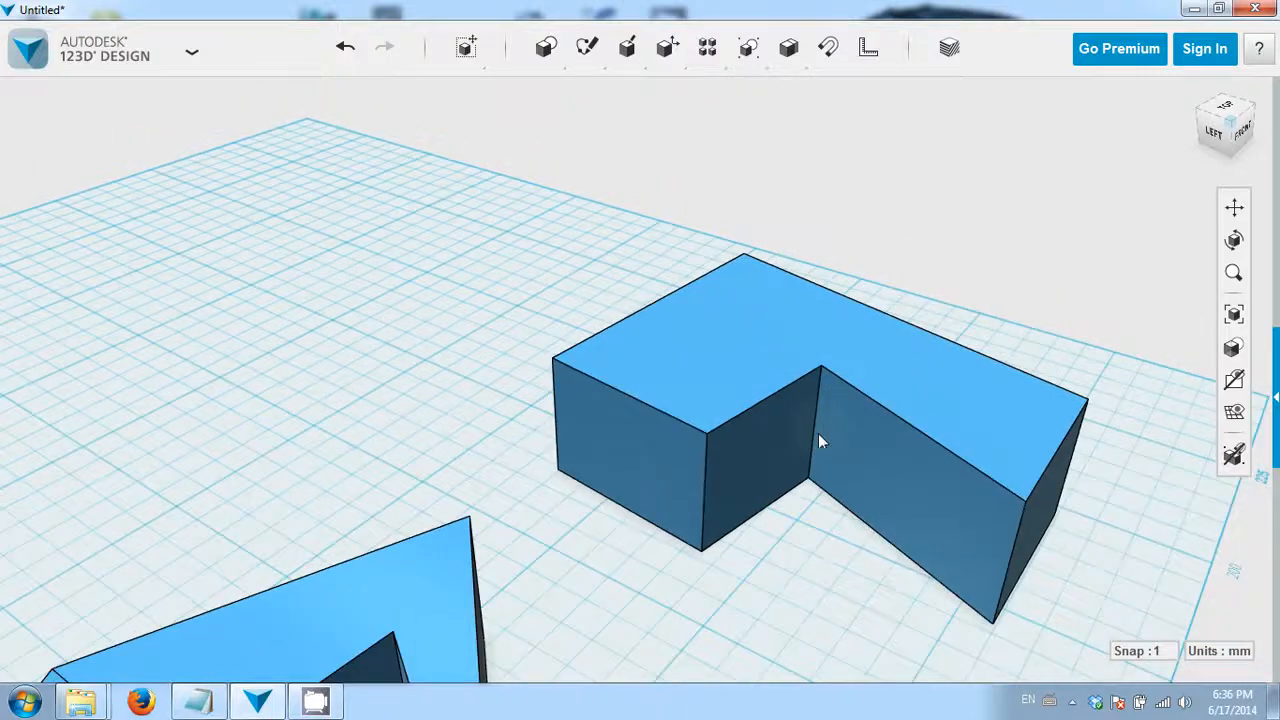
pyautogui.click(818, 435)
pyautogui.moveTo(649, 502); pyautogui.dragTo(587, 194, button='right')
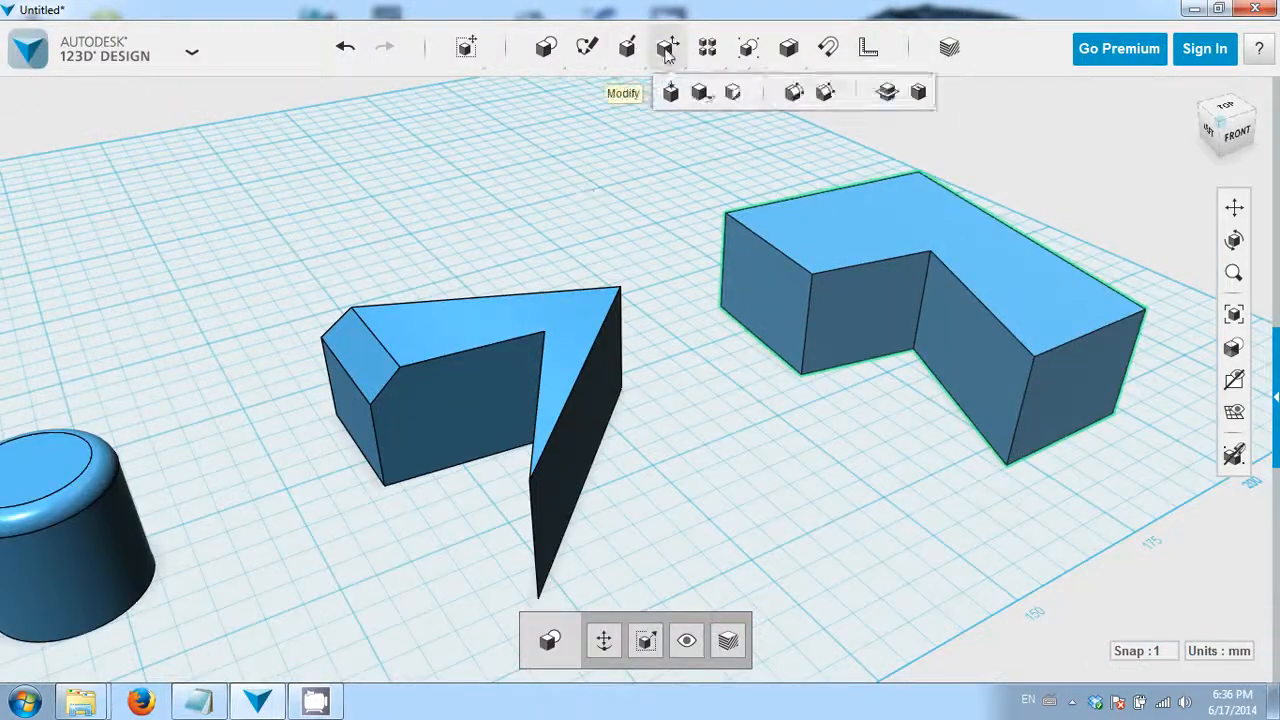
pyautogui.moveTo(667, 47)
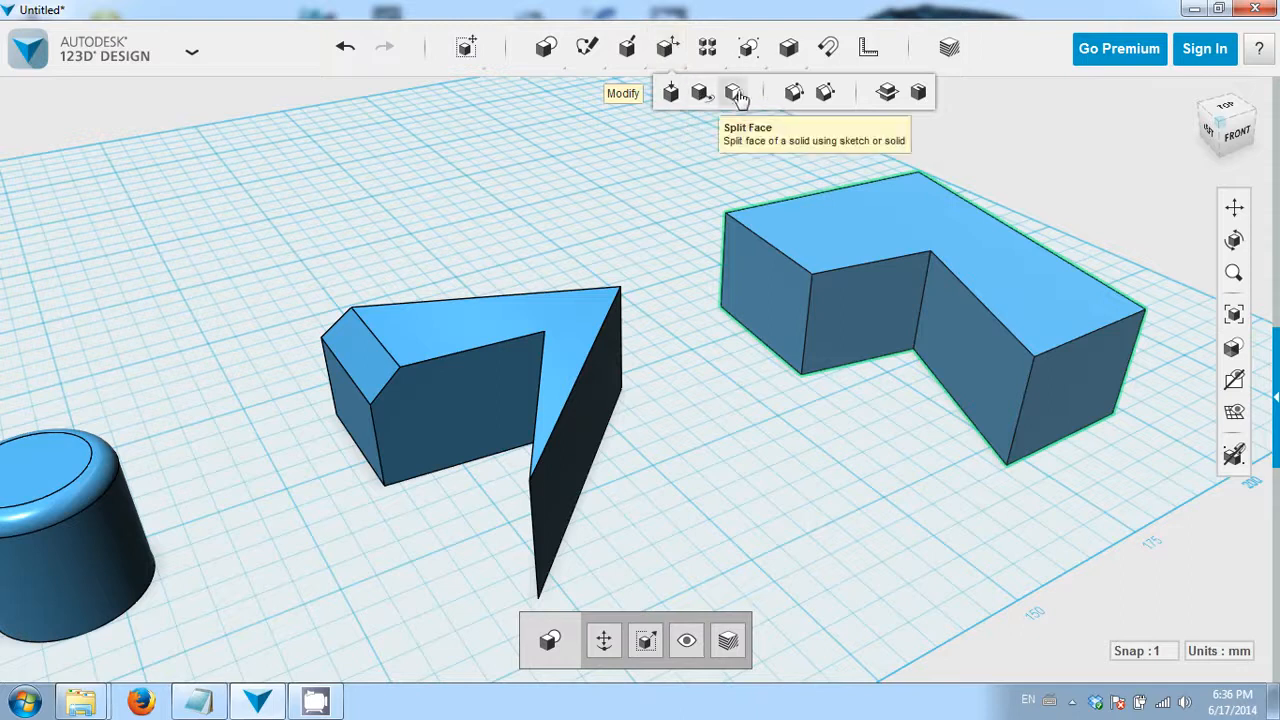
pyautogui.click(805, 95)
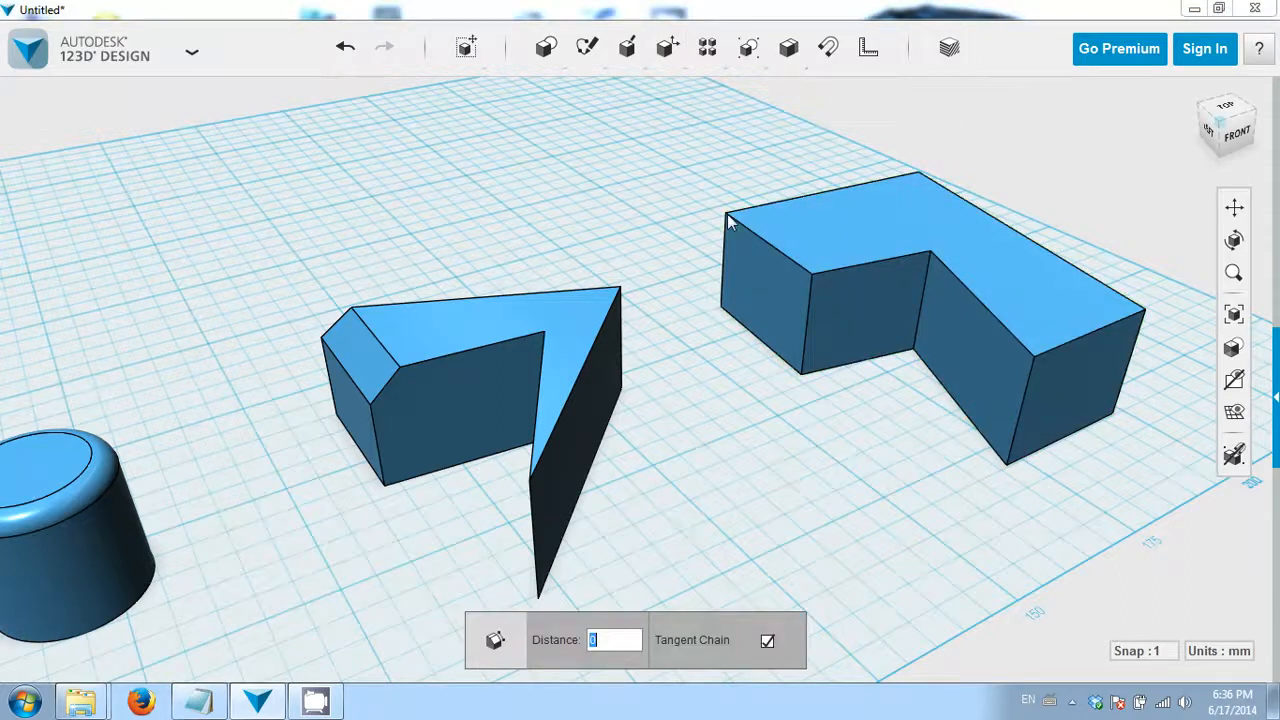
pyautogui.scroll(3, 657, 340)
pyautogui.click(566, 349)
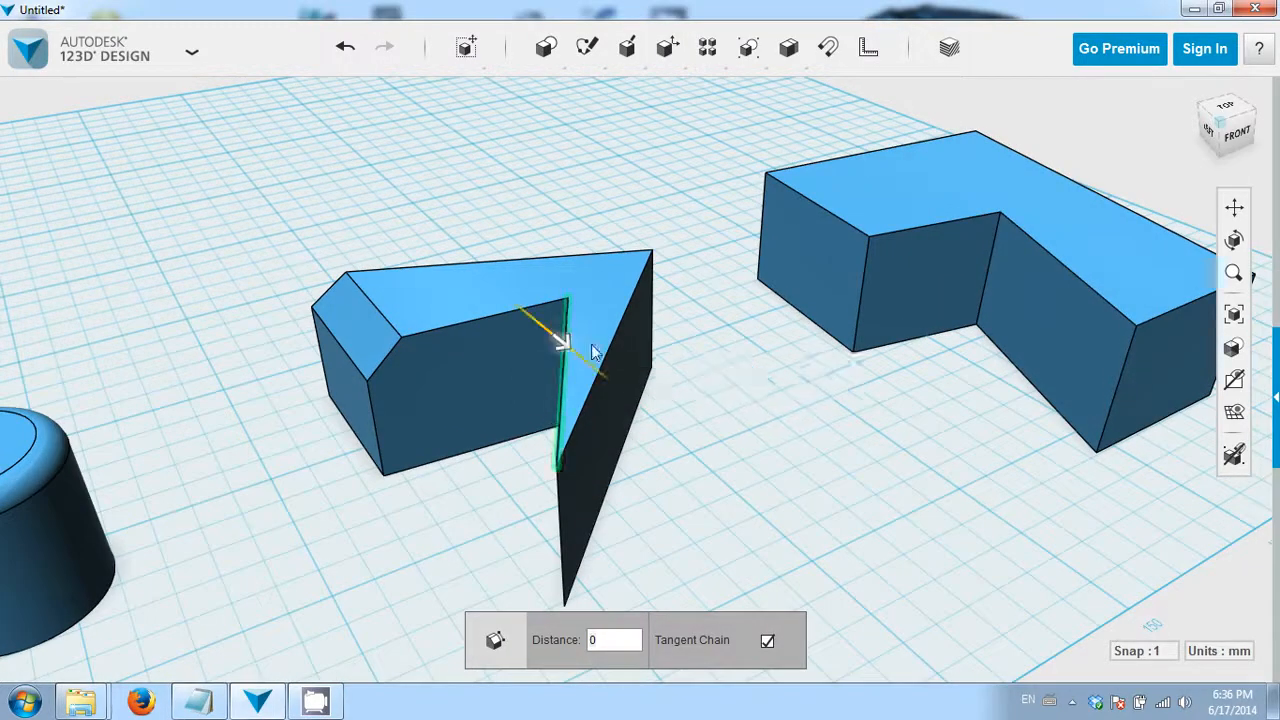
pyautogui.click(601, 257)
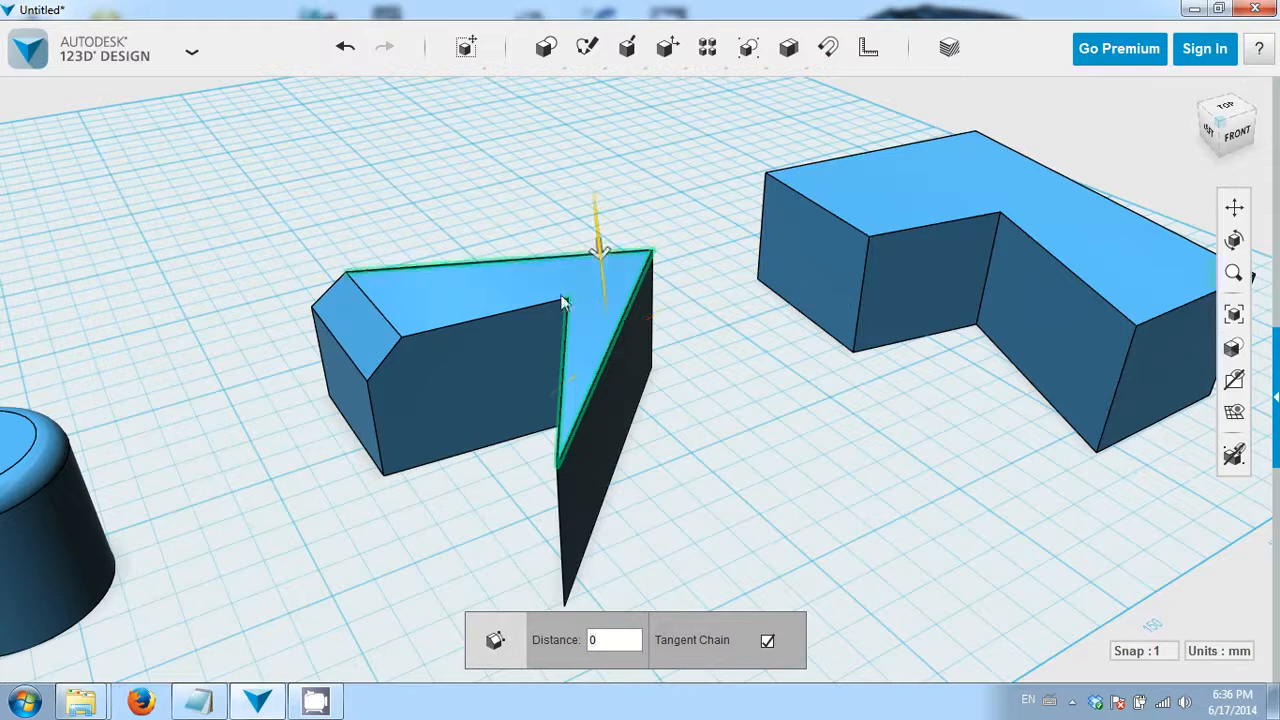
pyautogui.moveTo(528, 312); pyautogui.dragTo(651, 349, button='right')
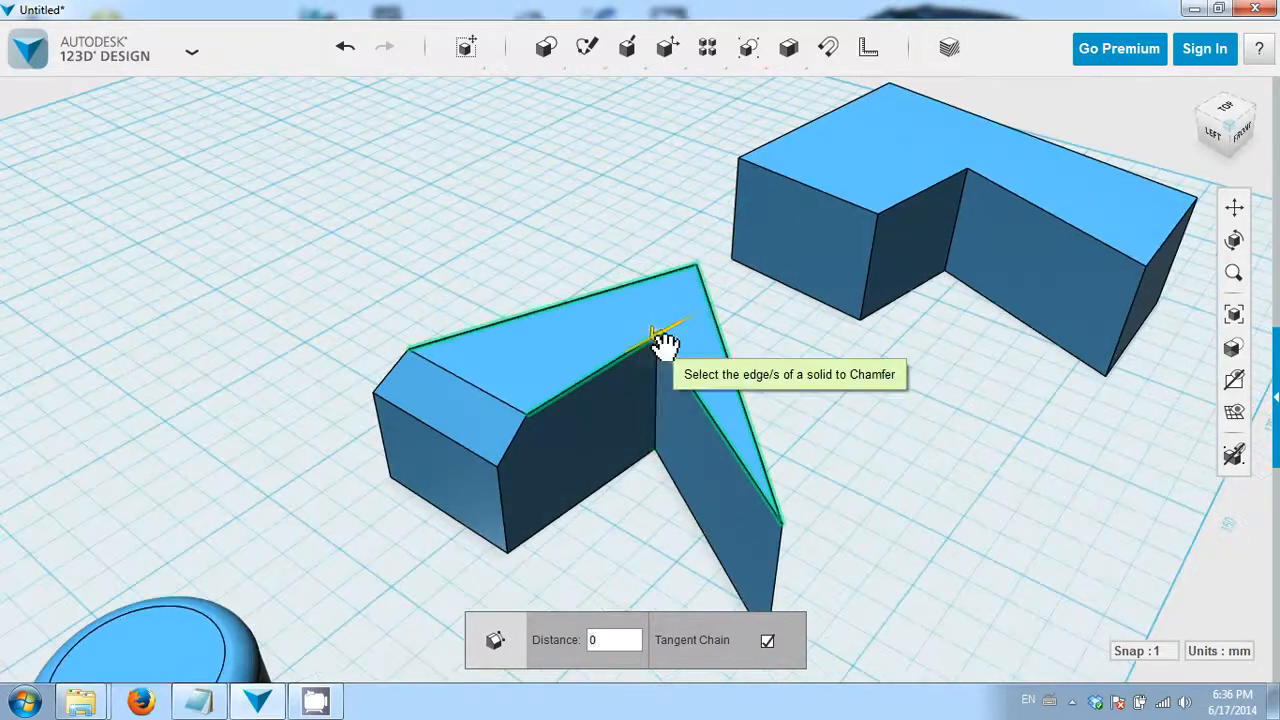
# Try chamfer distances of 5, 3 and 20 mm on the arrow-shaped solid's chosen top edges.
pyautogui.moveTo(663, 343)
pyautogui.mouseDown()
pyautogui.moveTo(654, 391)
pyautogui.moveTo(686, 352)
pyautogui.mouseUp()
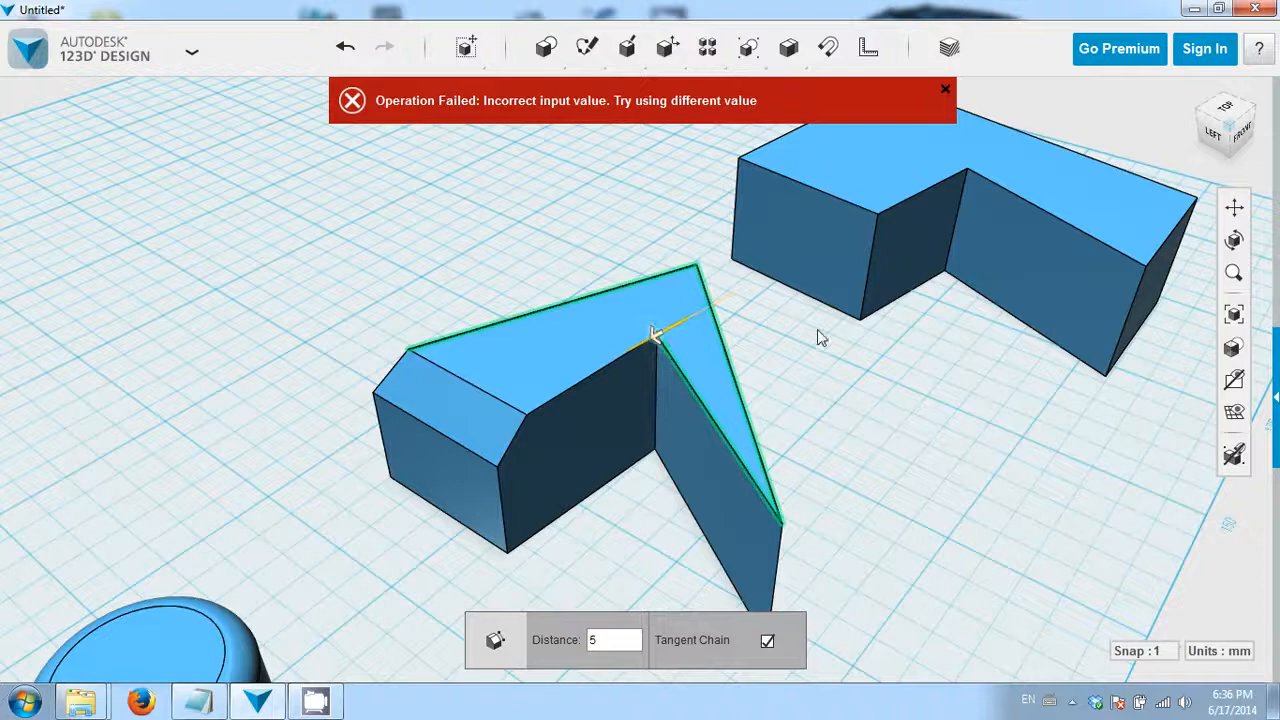
pyautogui.moveTo(817, 334); pyautogui.dragTo(746, 363, button='right')
pyautogui.click(590, 357)
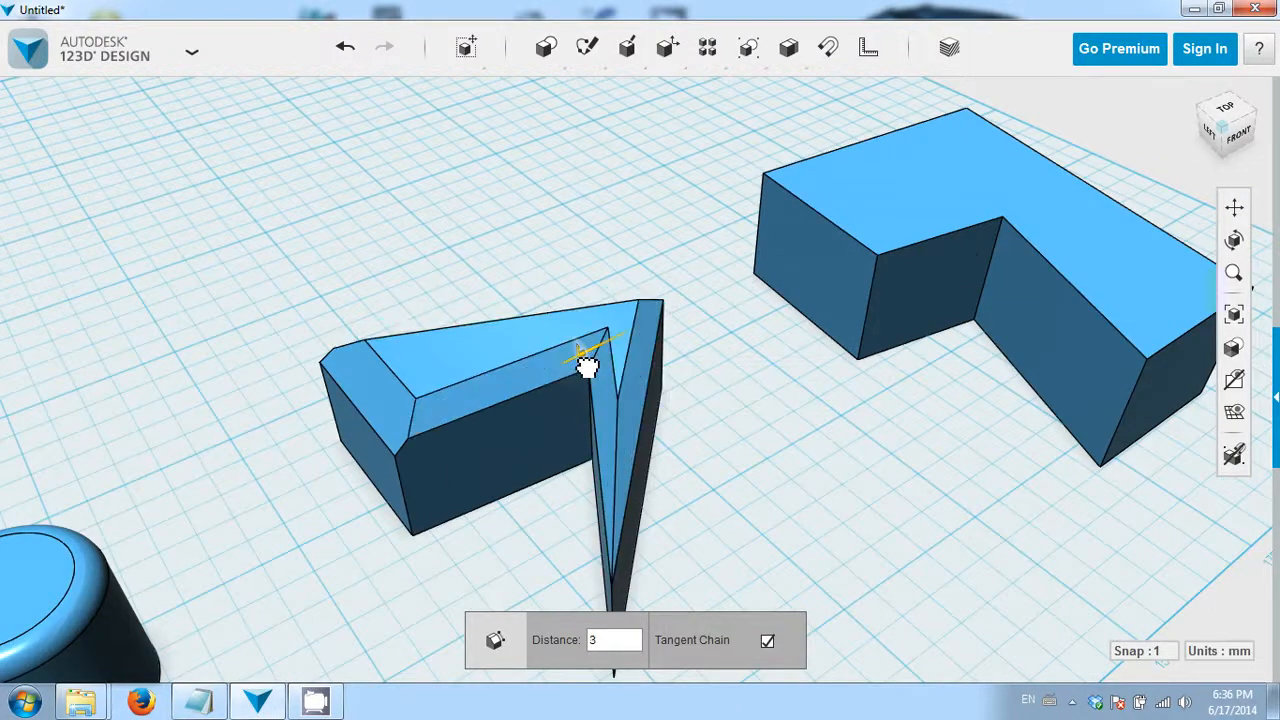
pyautogui.moveTo(587, 367); pyautogui.dragTo(573, 400)
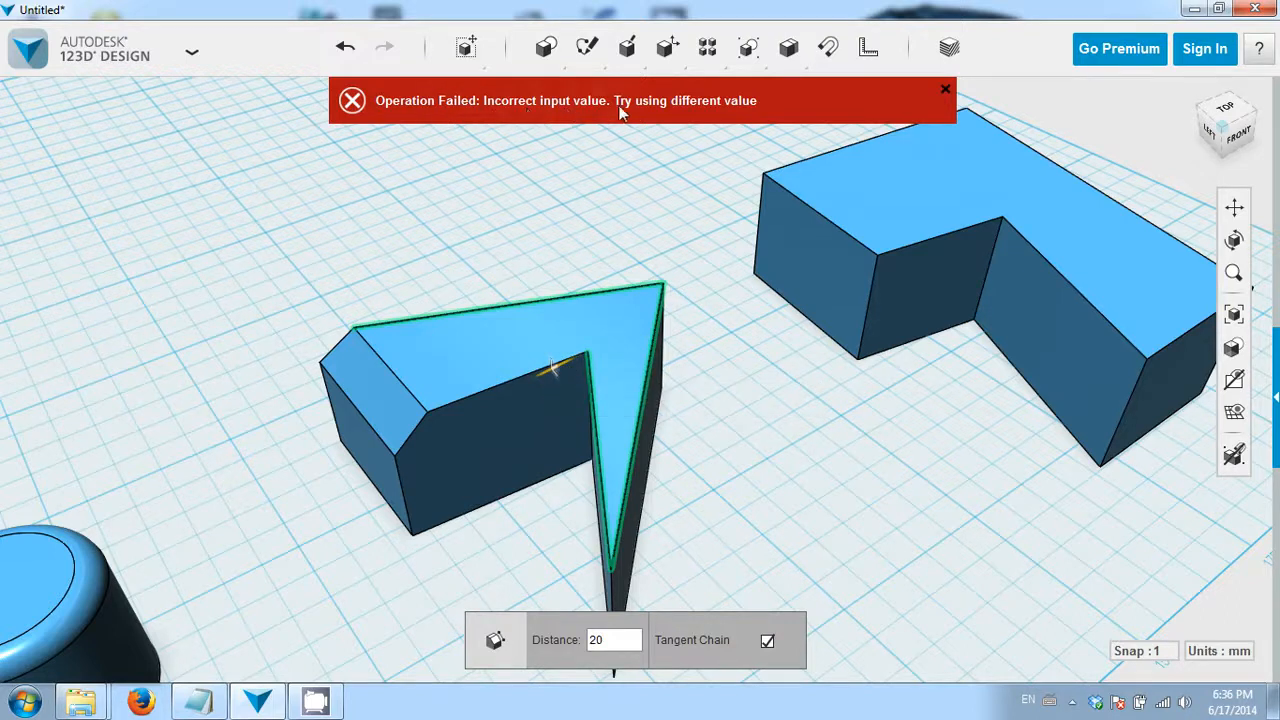
pyautogui.moveTo(703, 266); pyautogui.dragTo(737, 378, button='right')
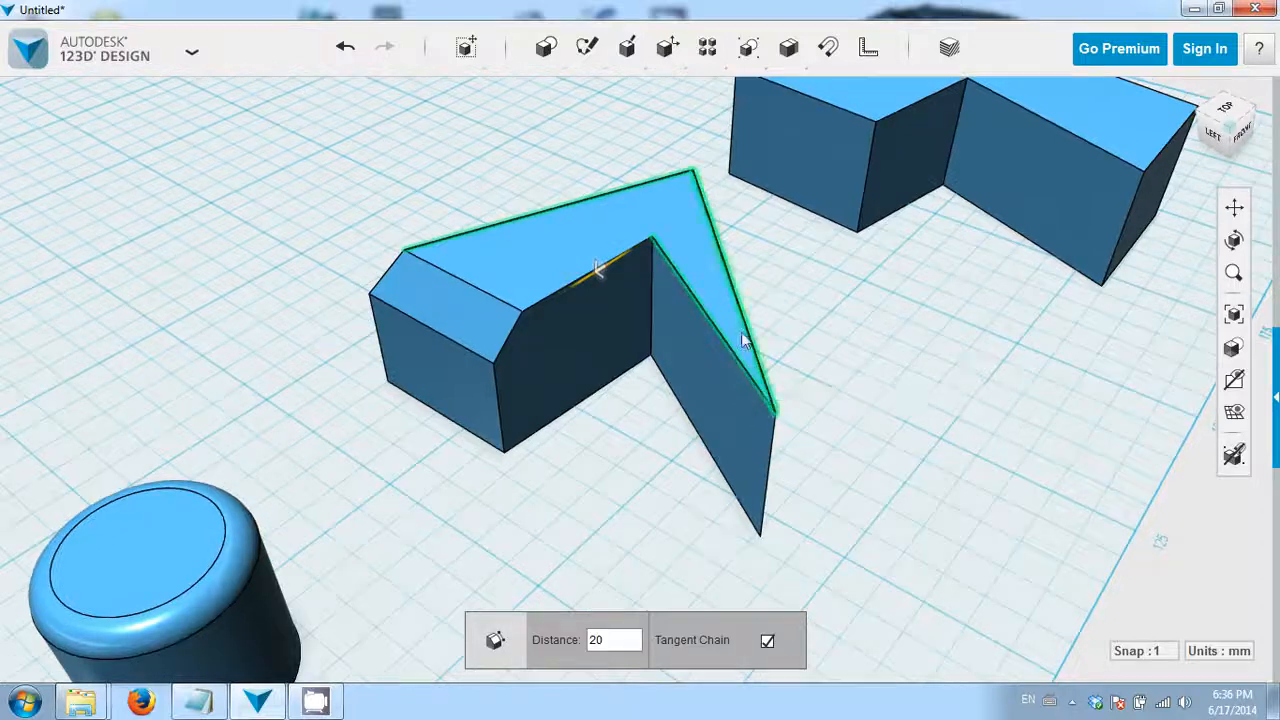
pyautogui.moveTo(808, 342); pyautogui.dragTo(753, 410, button='middle')
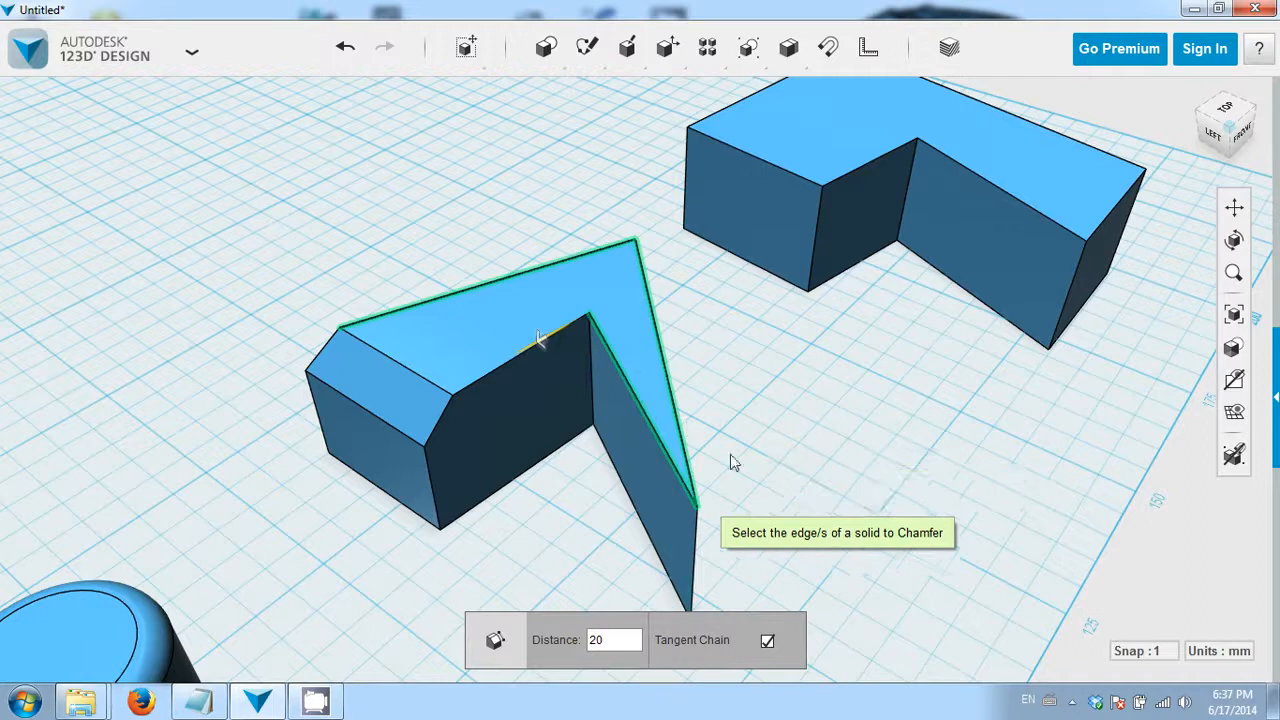
pyautogui.scroll(2, 762, 430)
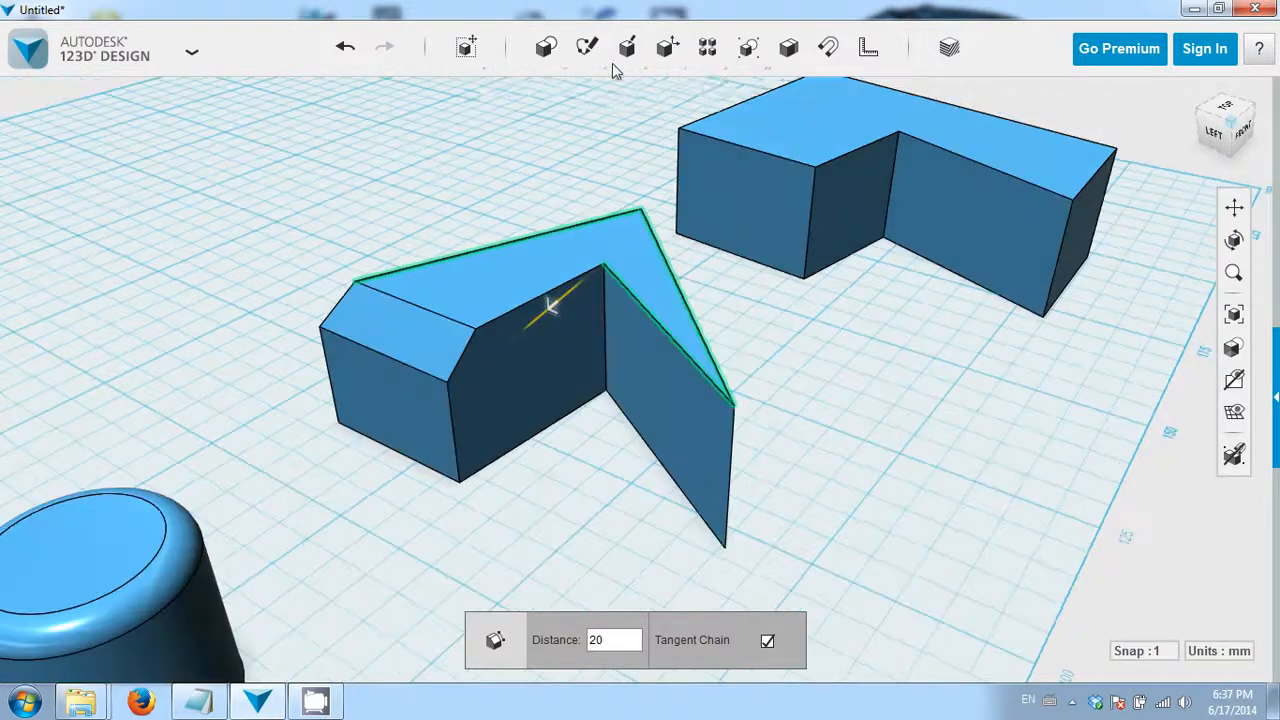
# Try a chamfer distance of 0.5 mm on the arrow-shaped solid's chosen top edges and inspect the bevels.
pyautogui.click(598, 640)
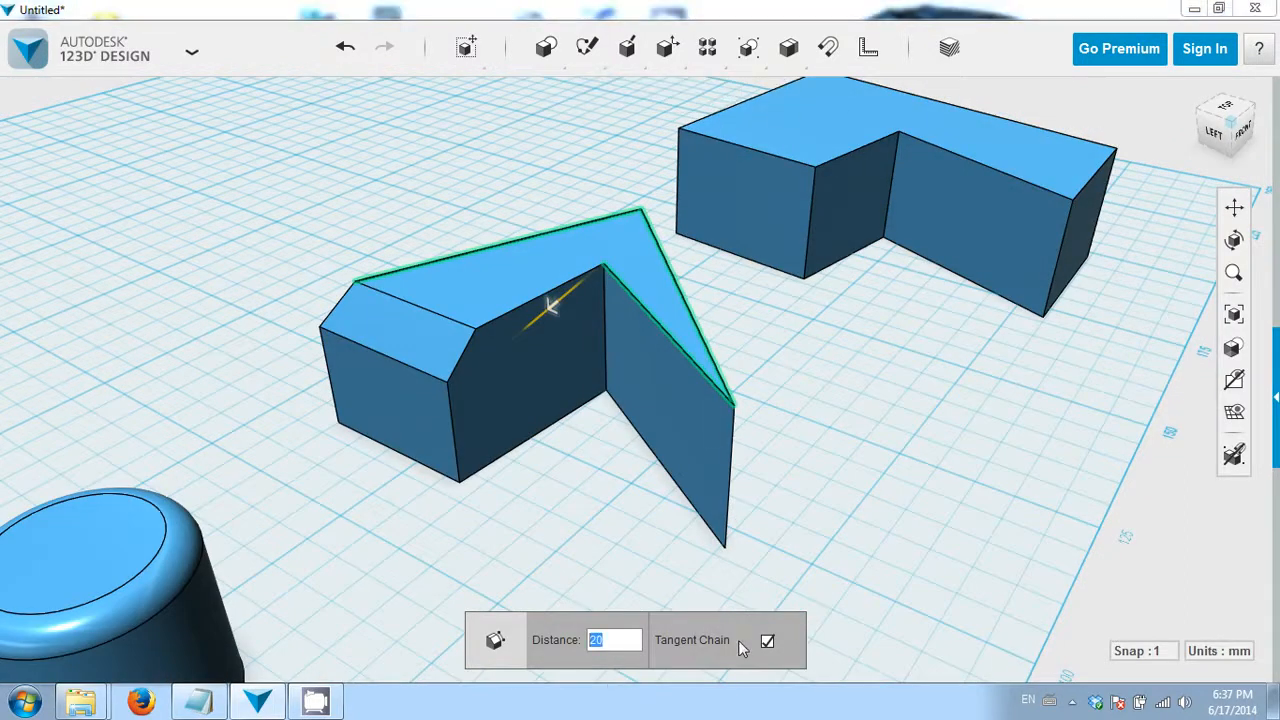
pyautogui.write('0.5')
pyautogui.moveTo(816, 461); pyautogui.dragTo(668, 592, button='right')
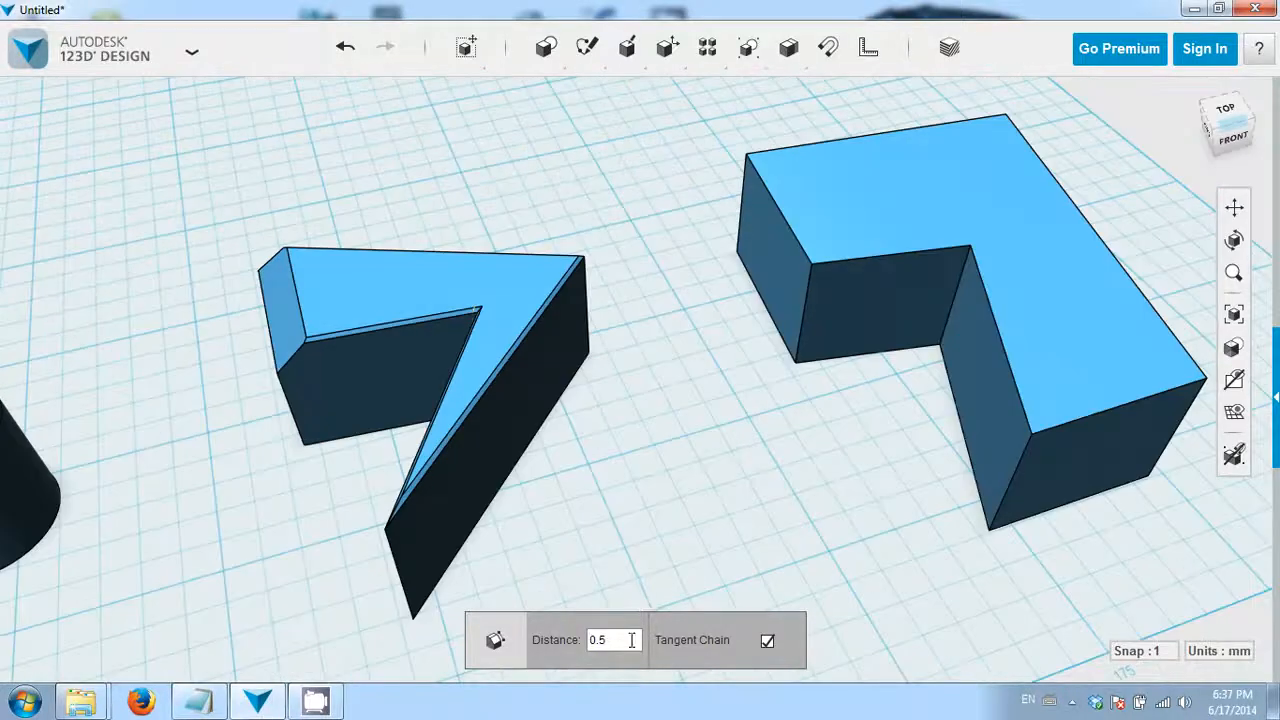
pyautogui.moveTo(515, 530); pyautogui.dragTo(734, 491, button='right')
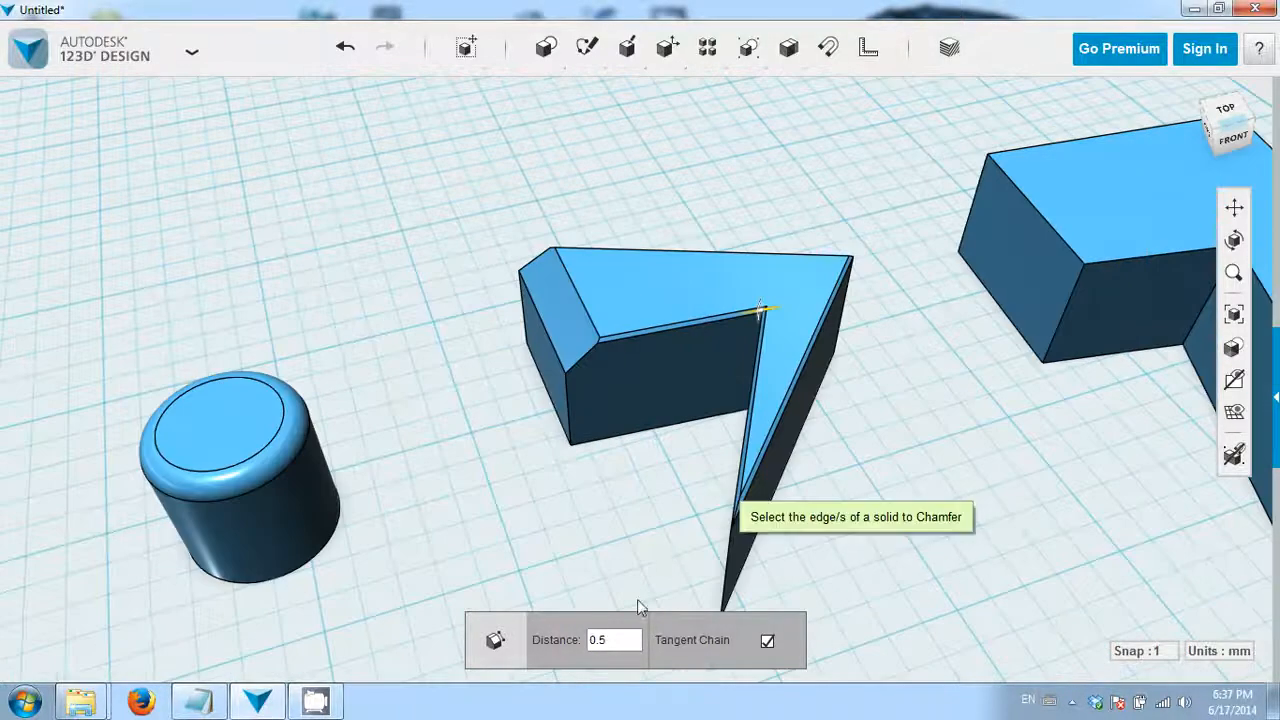
# Reduce the chamfer distance on the arrow-shaped solid's chosen top edges to 0.1 mm and finish the command.
pyautogui.moveTo(599, 640); pyautogui.dragTo(611, 640)
pyautogui.write('1')
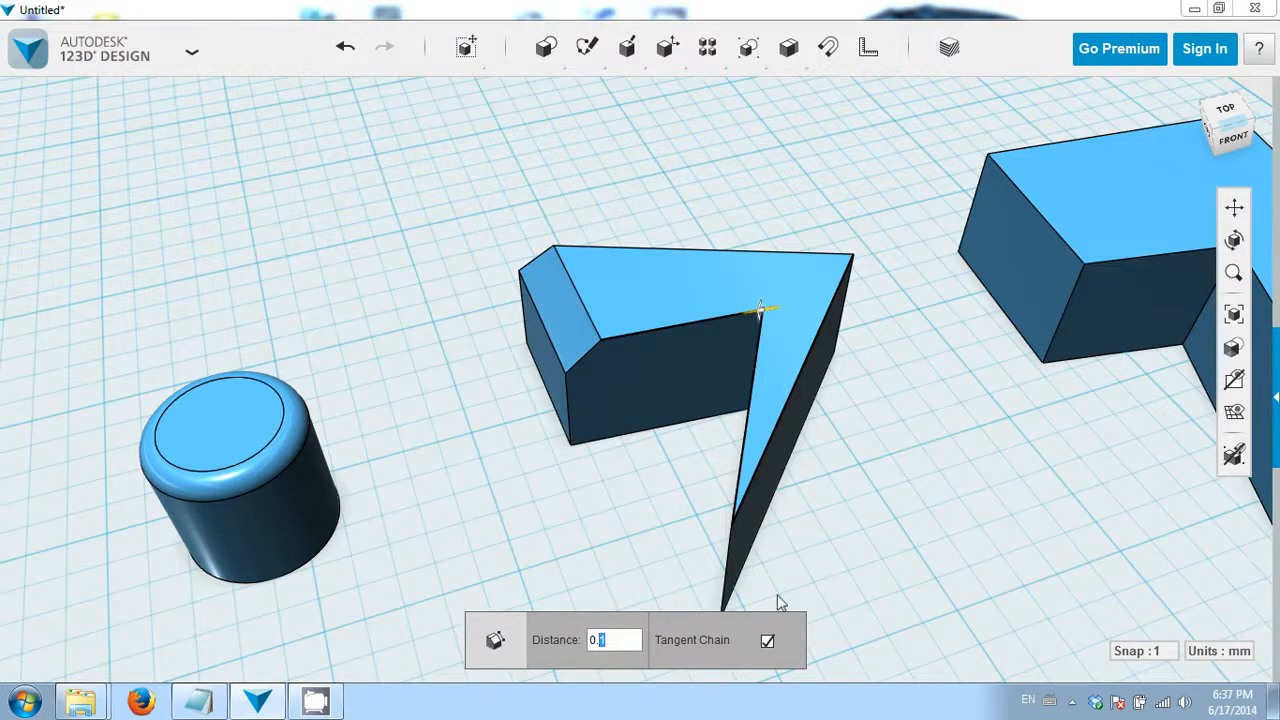
pyautogui.moveTo(1011, 530); pyautogui.dragTo(977, 546, button='middle')
pyautogui.scroll(-1, 806, 524)
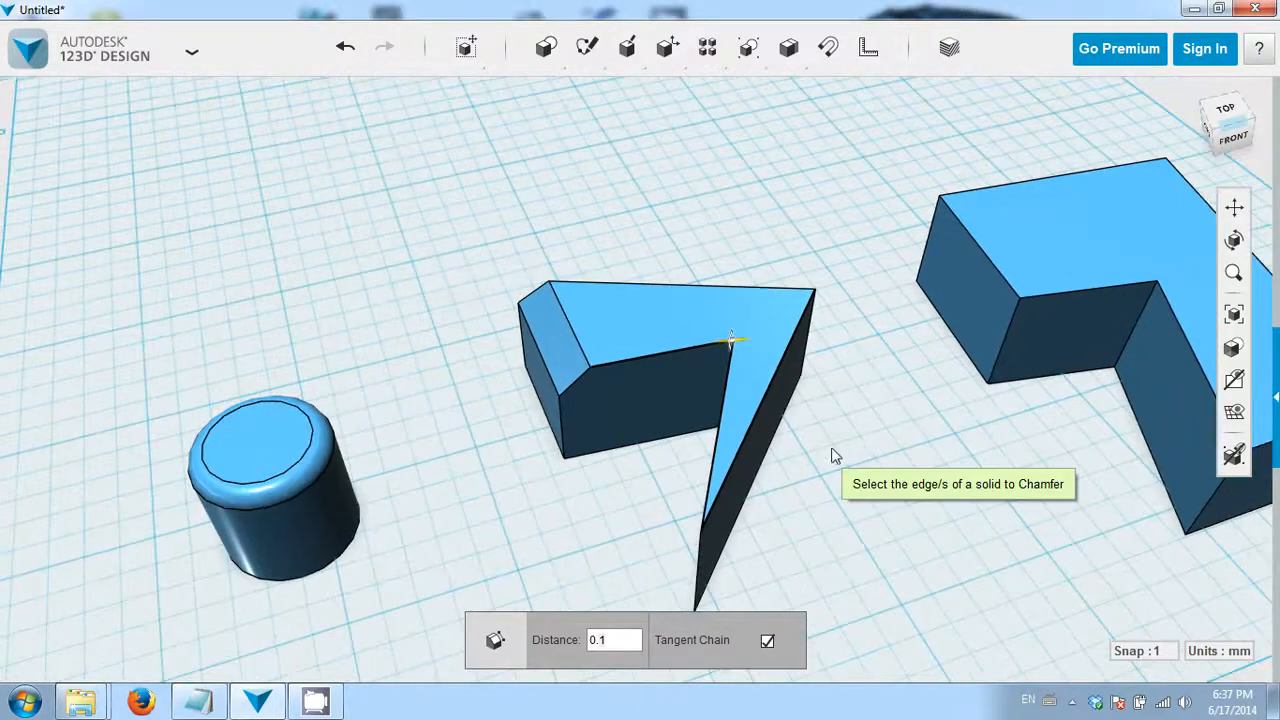
pyautogui.moveTo(871, 460); pyautogui.dragTo(826, 477, button='middle')
pyautogui.moveTo(857, 431); pyautogui.dragTo(686, 409, button='middle')
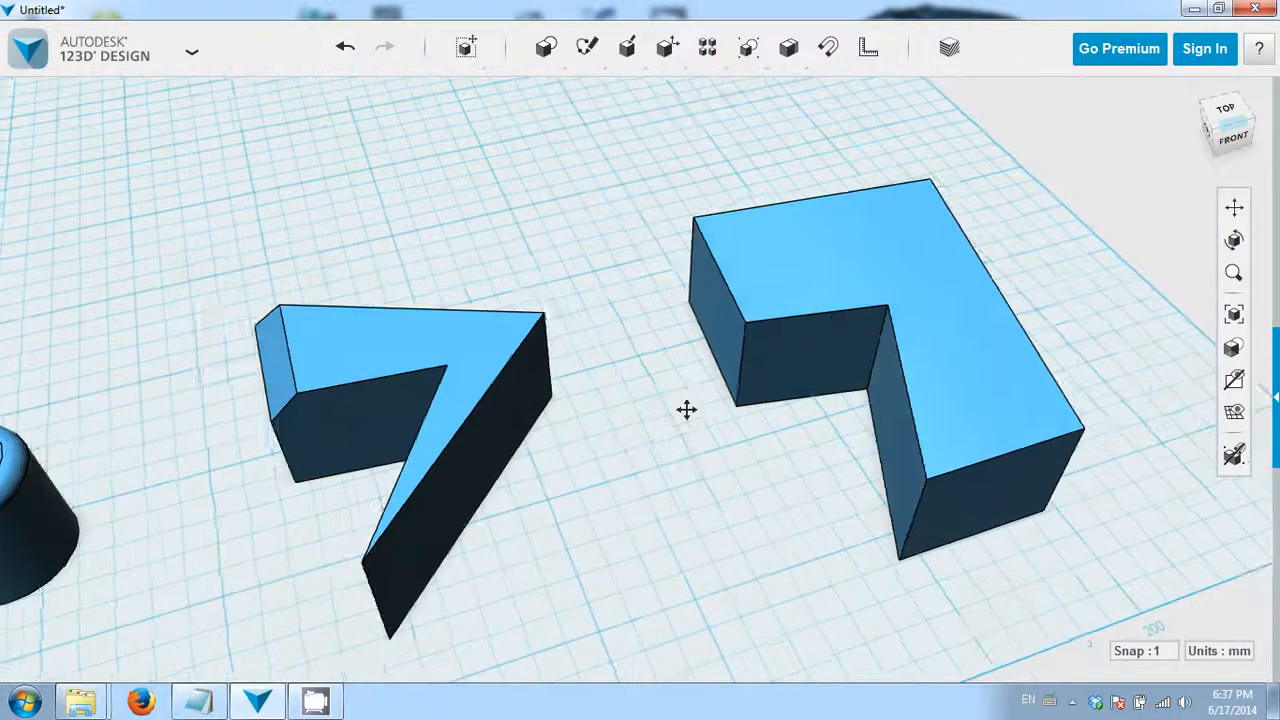
pyautogui.moveTo(766, 377); pyautogui.dragTo(660, 392, button='middle')
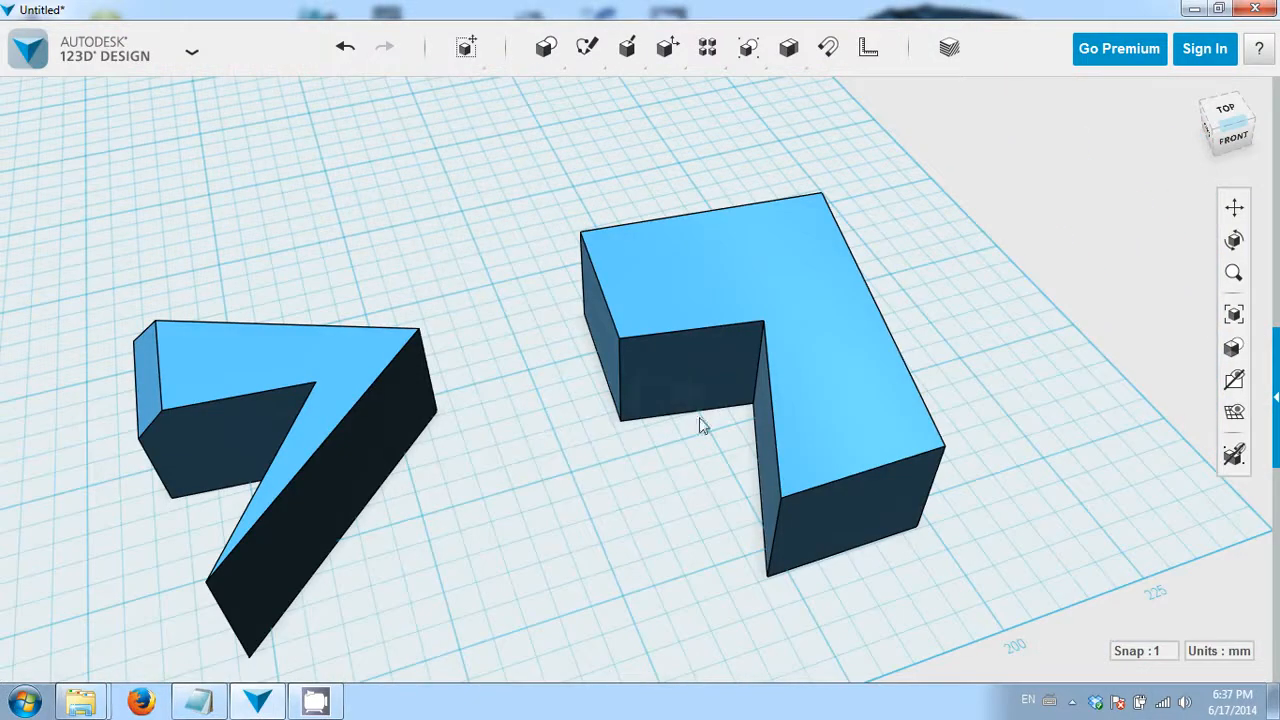
pyautogui.moveTo(750, 50)
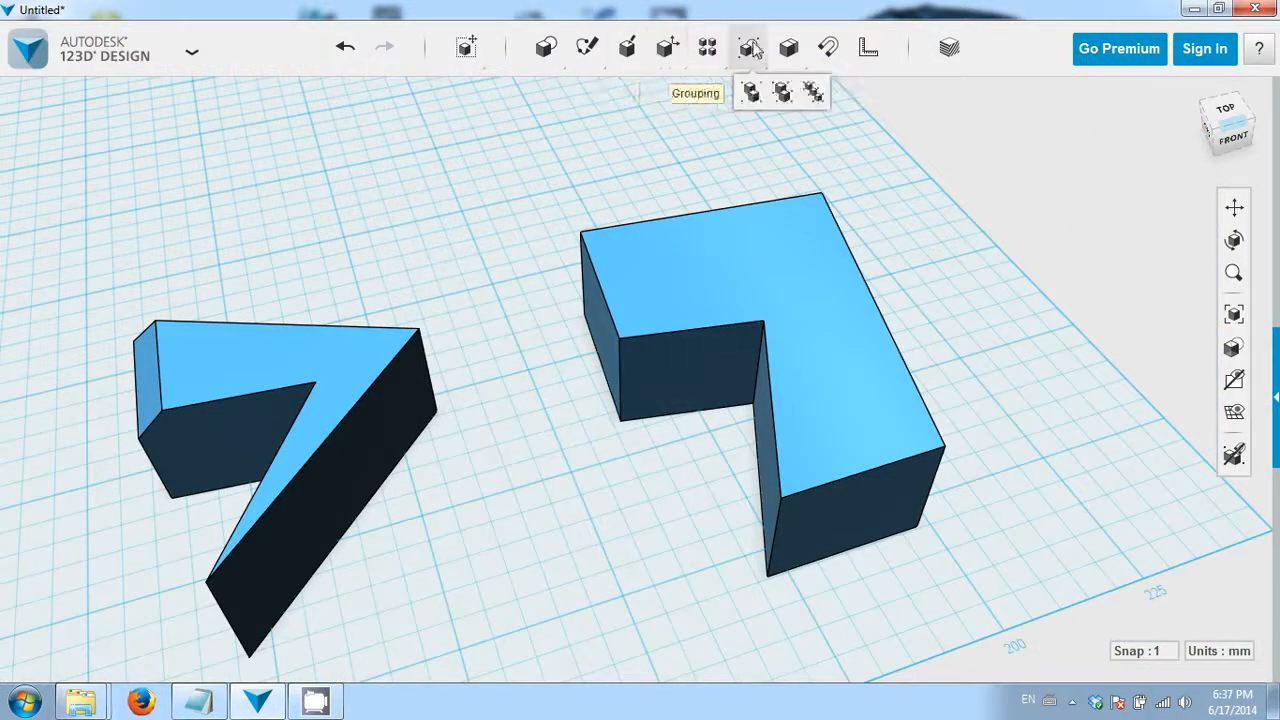
pyautogui.moveTo(667, 50)
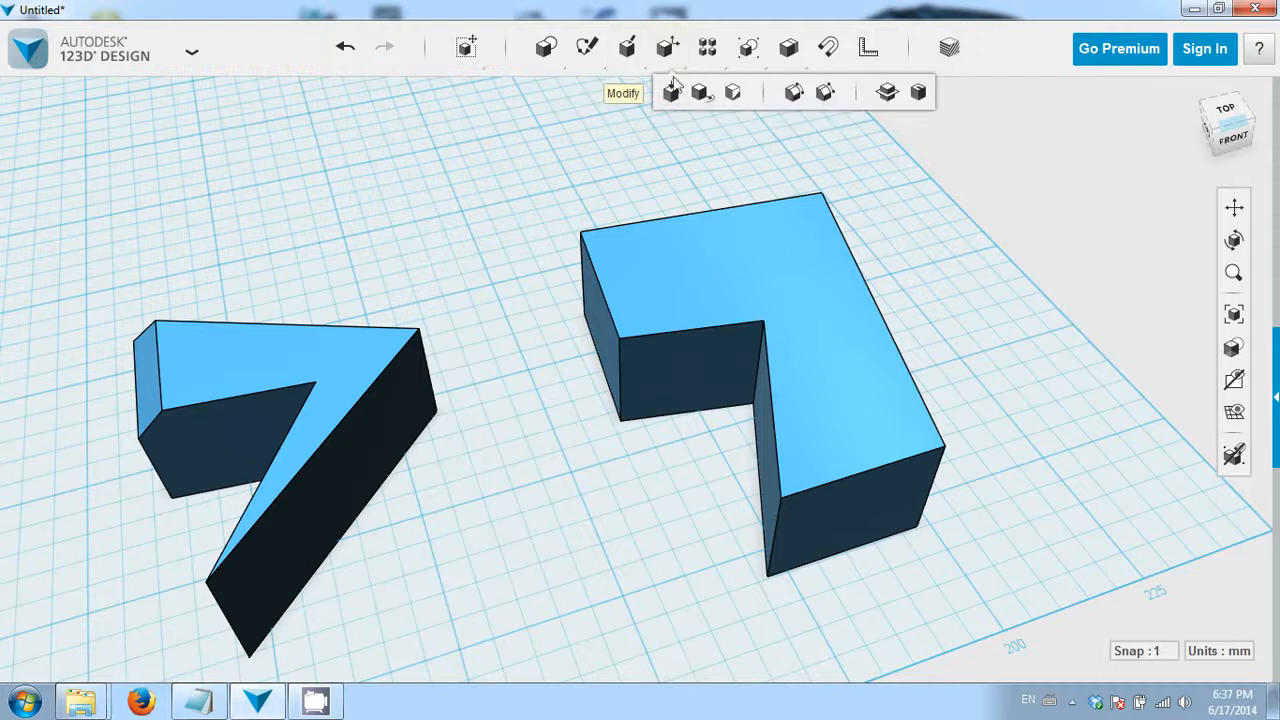
pyautogui.click(793, 92)
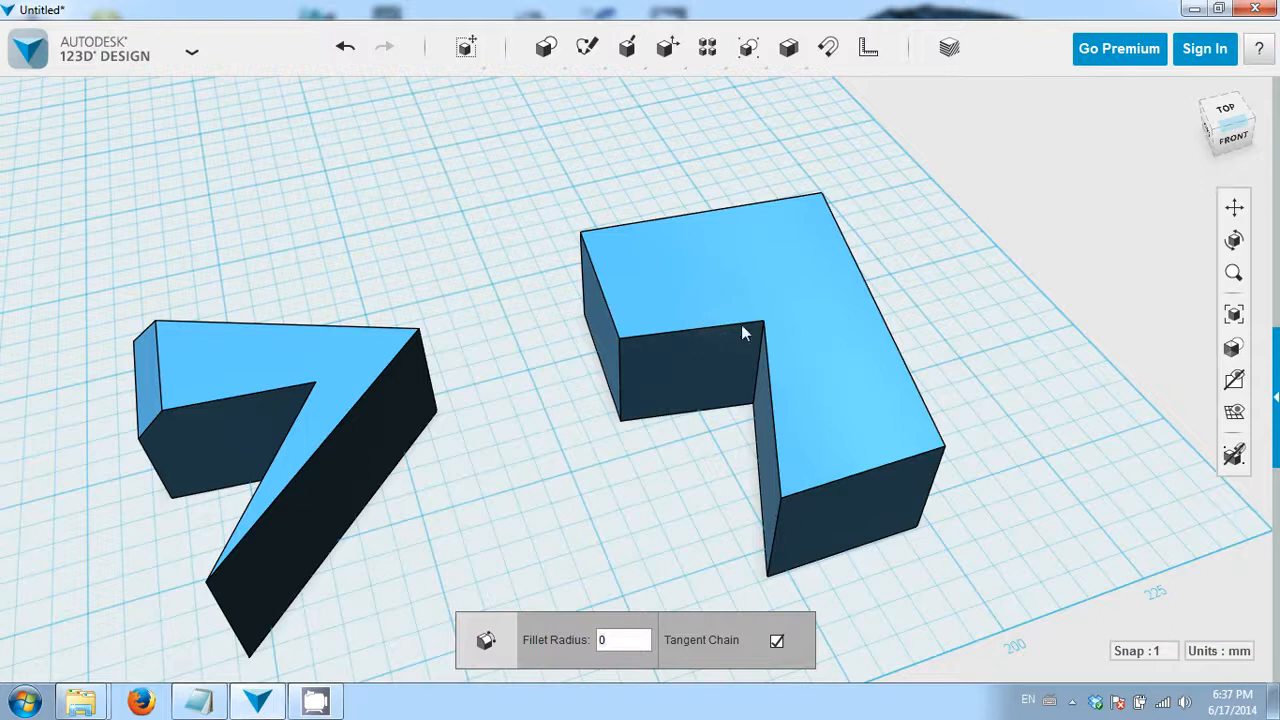
pyautogui.click(671, 539)
pyautogui.moveTo(667, 47)
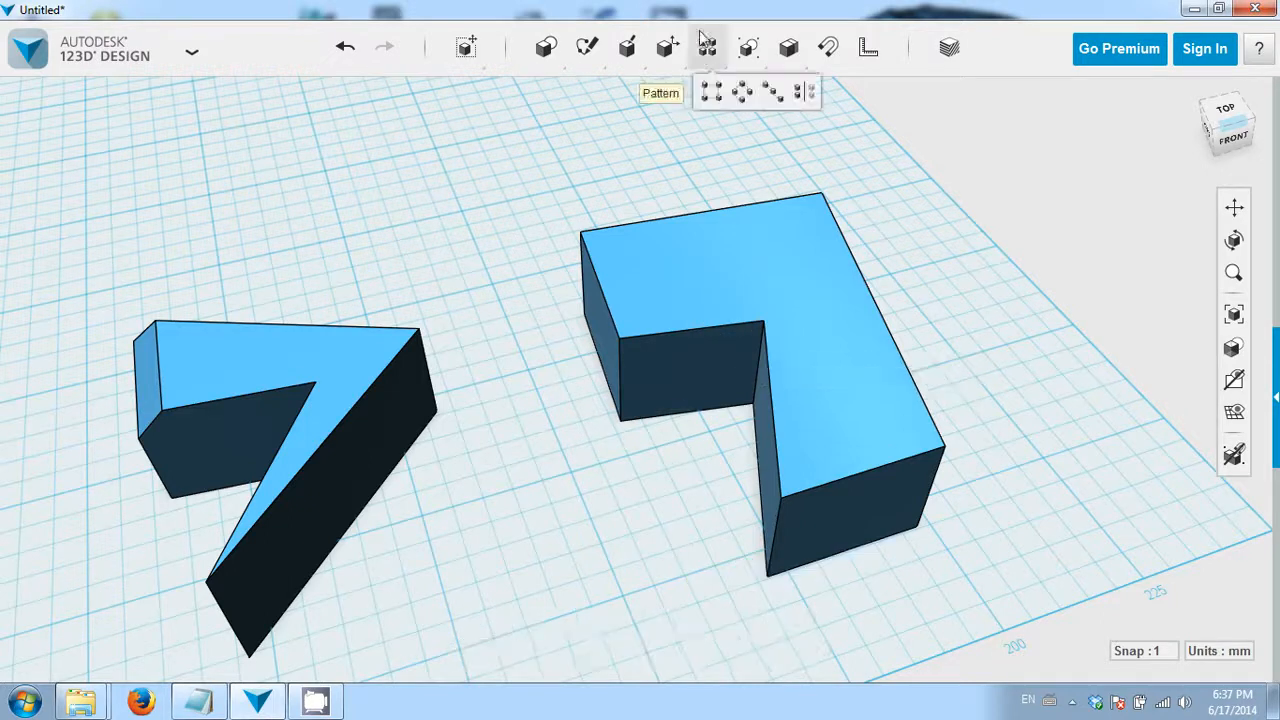
pyautogui.click(793, 92)
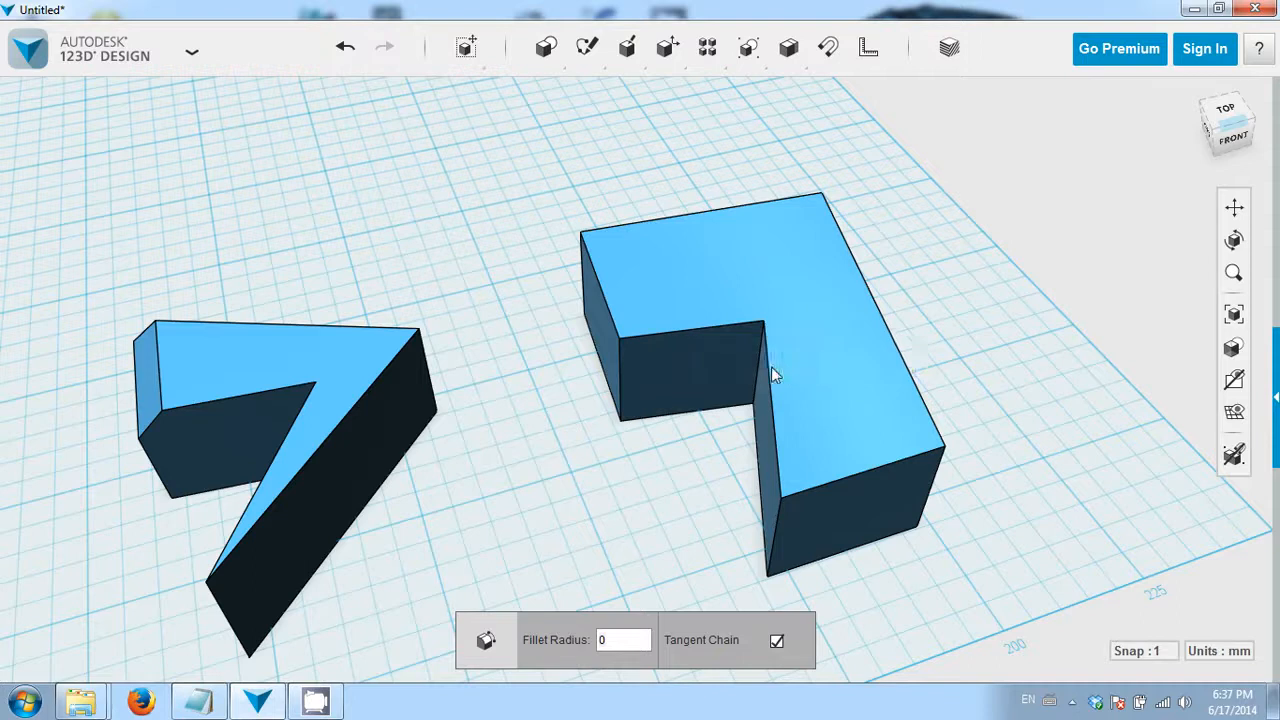
pyautogui.press('Escape')
pyautogui.scroll(-5, 714, 382)
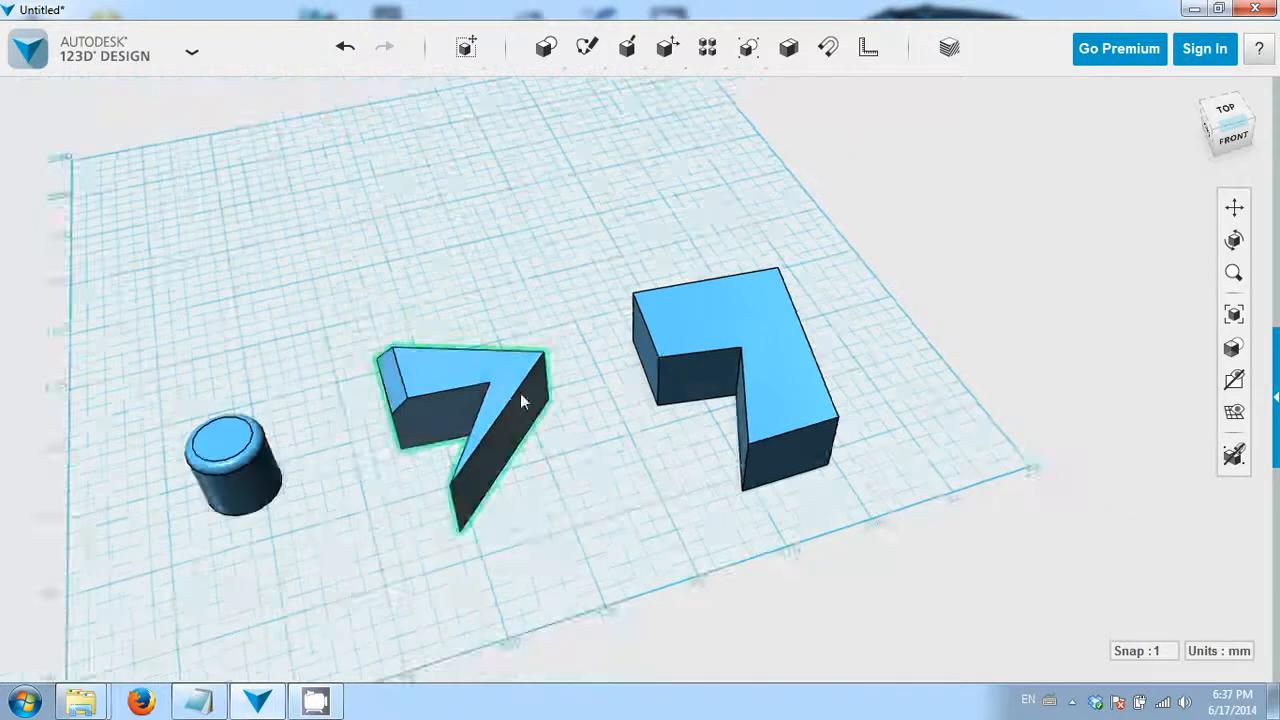
# Fillet the L-shaped solid's two inner top edges, front end top edge and outer long top edge with a wide radius.
pyautogui.scroll(3, 572, 375)
pyautogui.moveTo(667, 50)
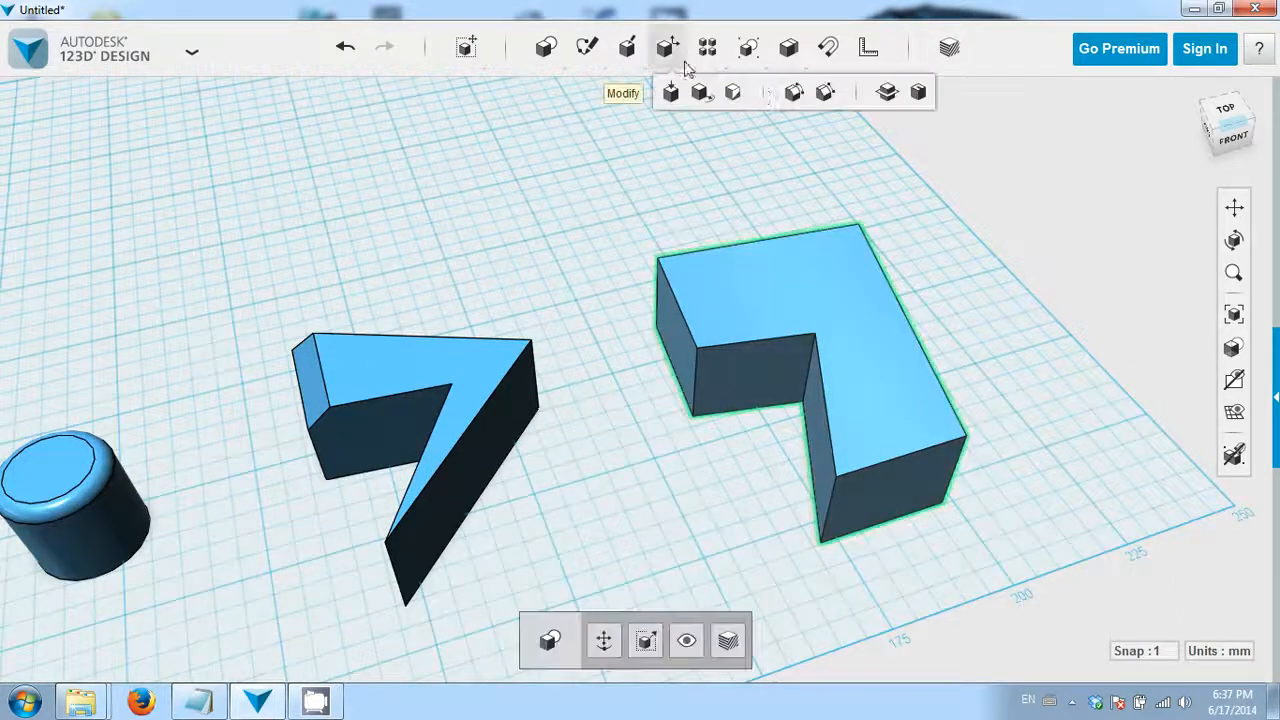
pyautogui.click(792, 92)
pyautogui.click(780, 341)
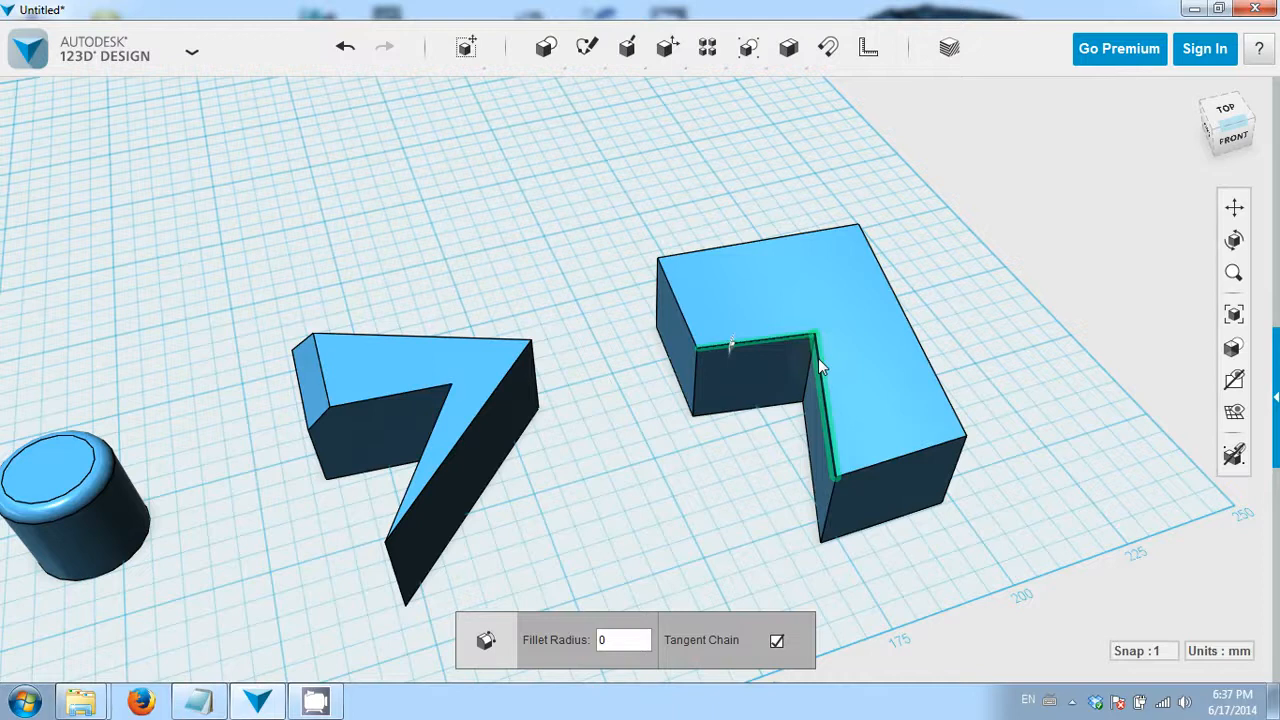
pyautogui.click(912, 455)
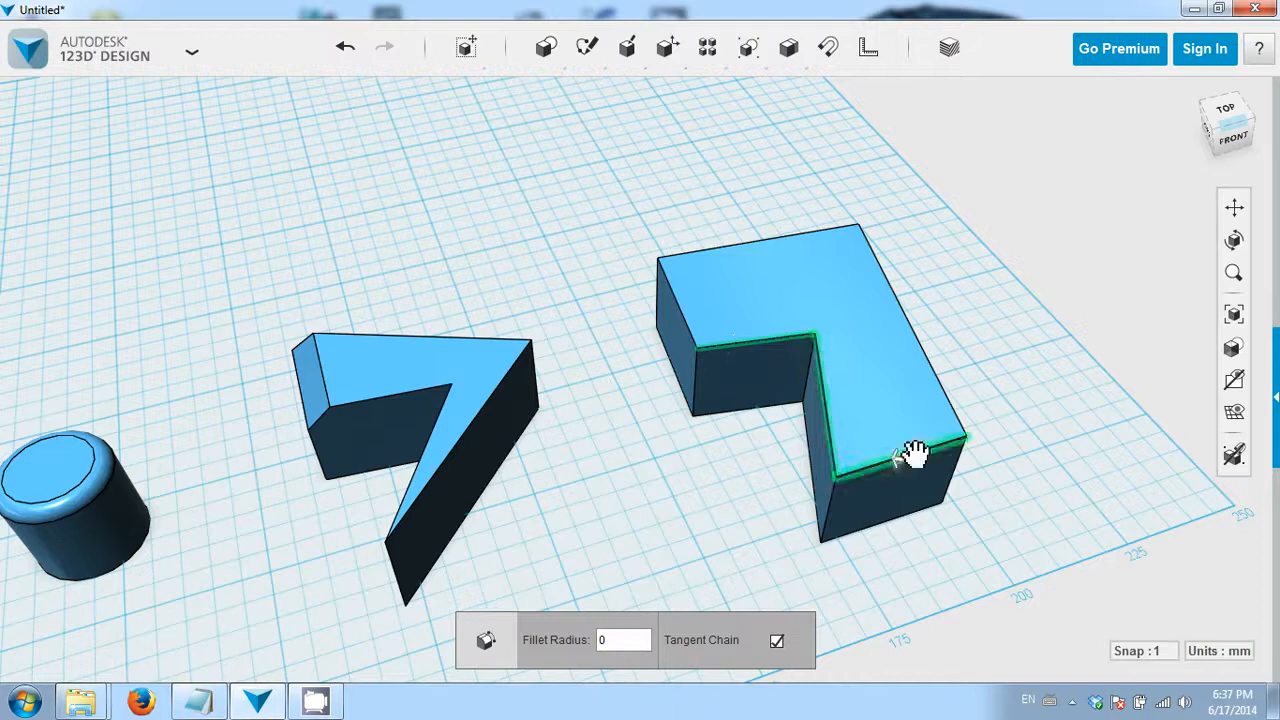
pyautogui.click(934, 373)
pyautogui.moveTo(934, 380); pyautogui.dragTo(952, 416)
pyautogui.click(998, 369)
pyautogui.scroll(-2, 998, 369)
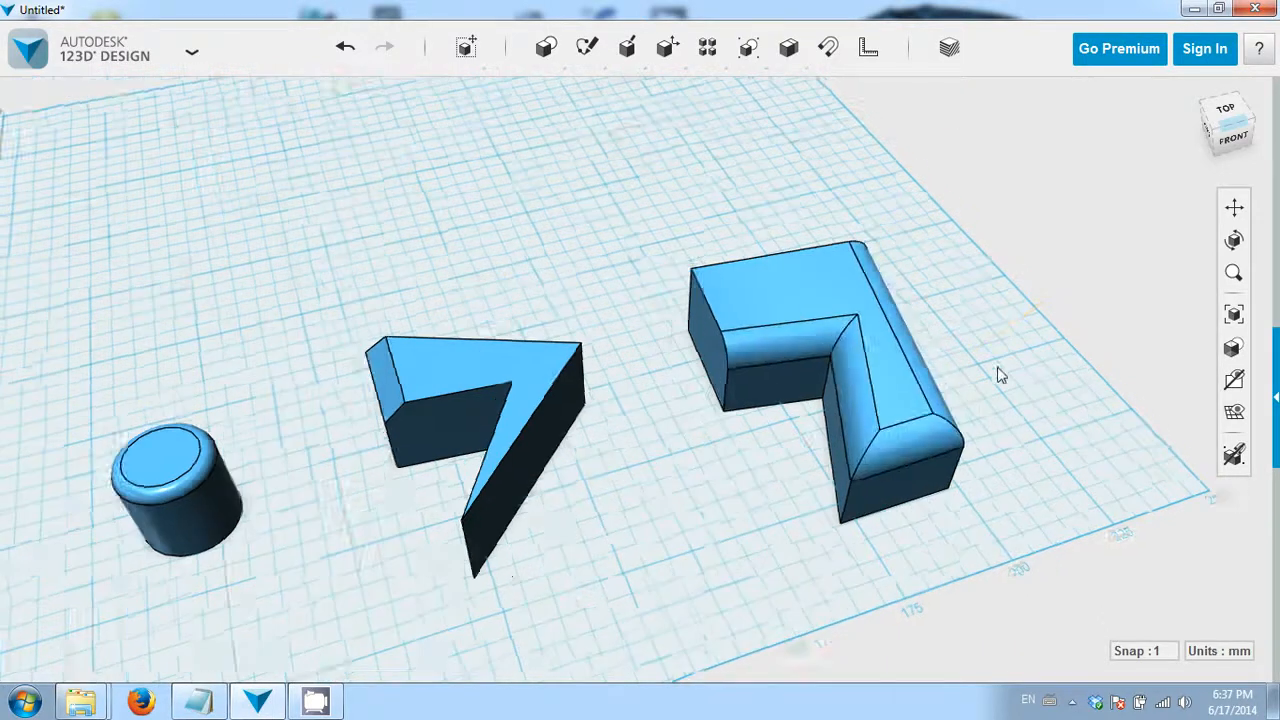
pyautogui.moveTo(878, 396); pyautogui.dragTo(892, 399, button='right')
pyautogui.click(862, 400)
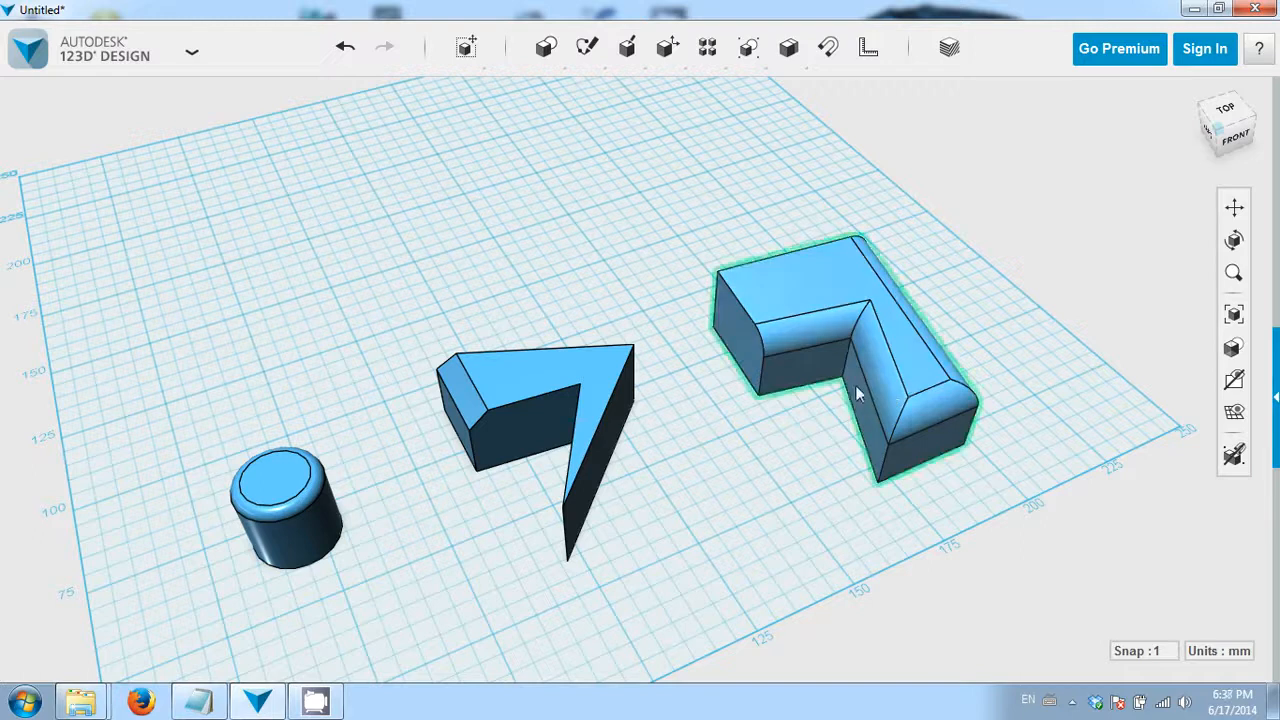
pyautogui.moveTo(732, 447); pyautogui.dragTo(746, 451, button='middle')
pyautogui.scroll(2, 746, 451)
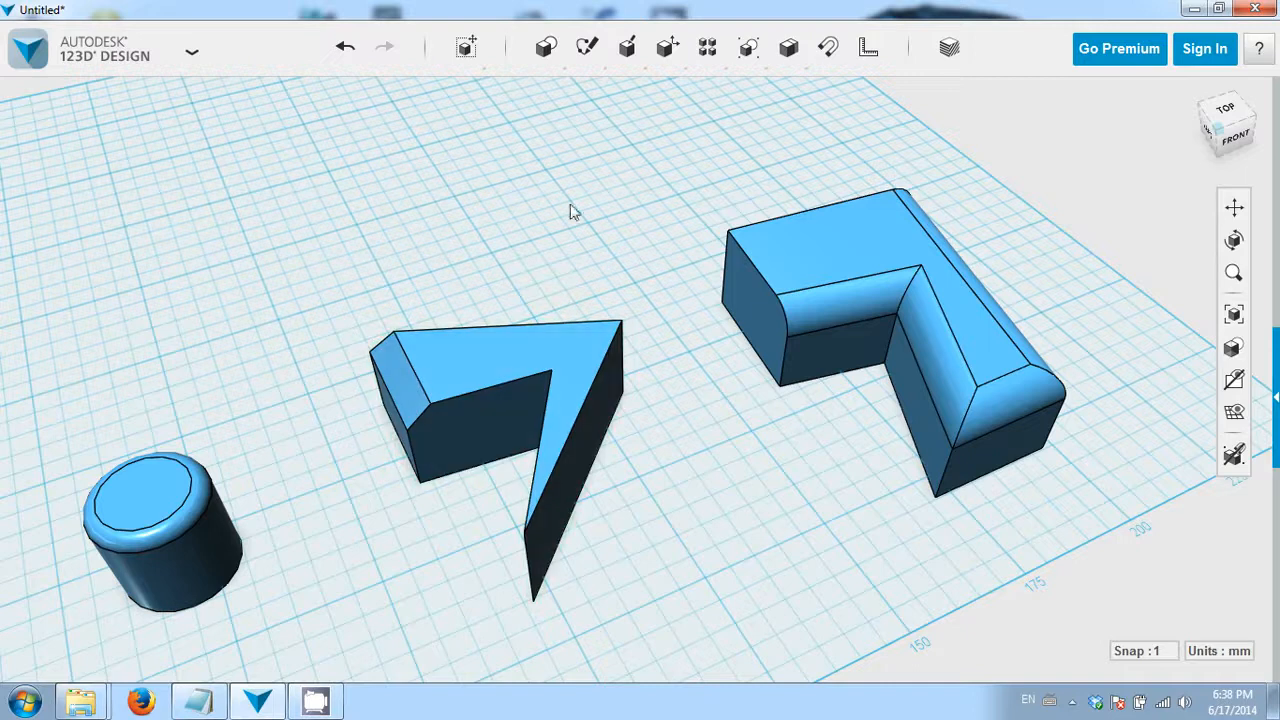
pyautogui.click(262, 703)
pyautogui.click(262, 703)
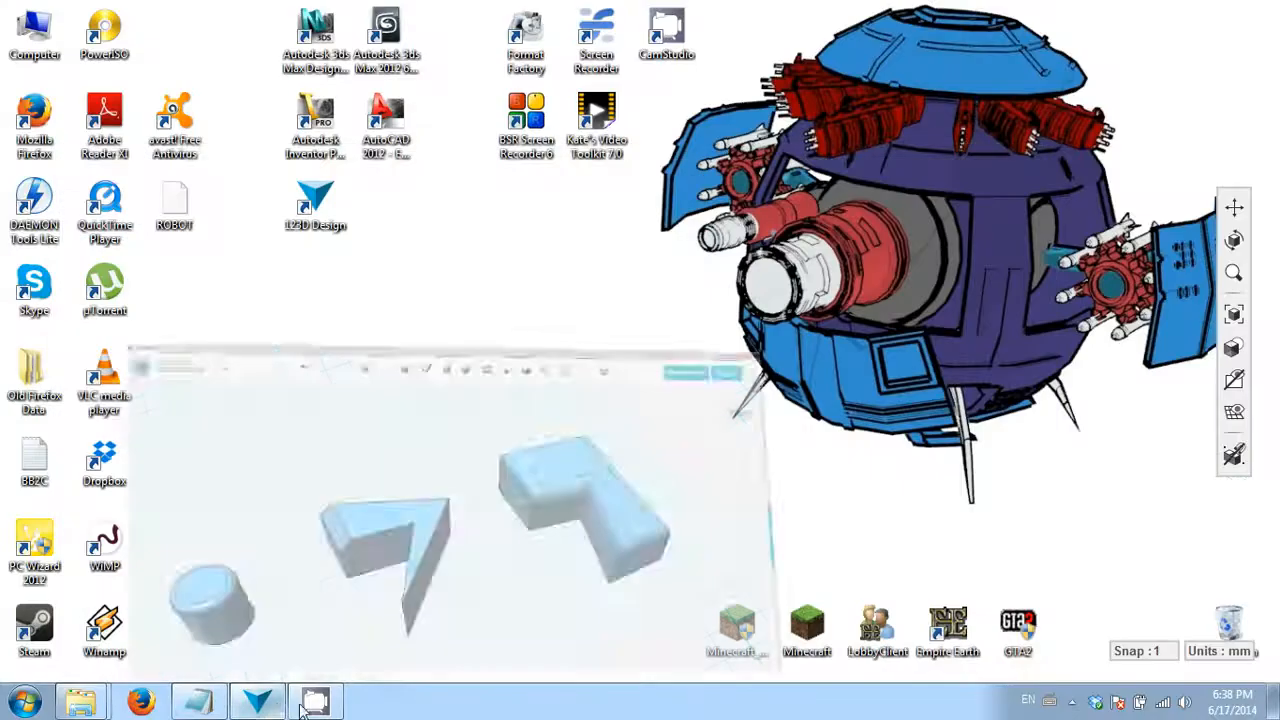
pyautogui.click(1072, 704)
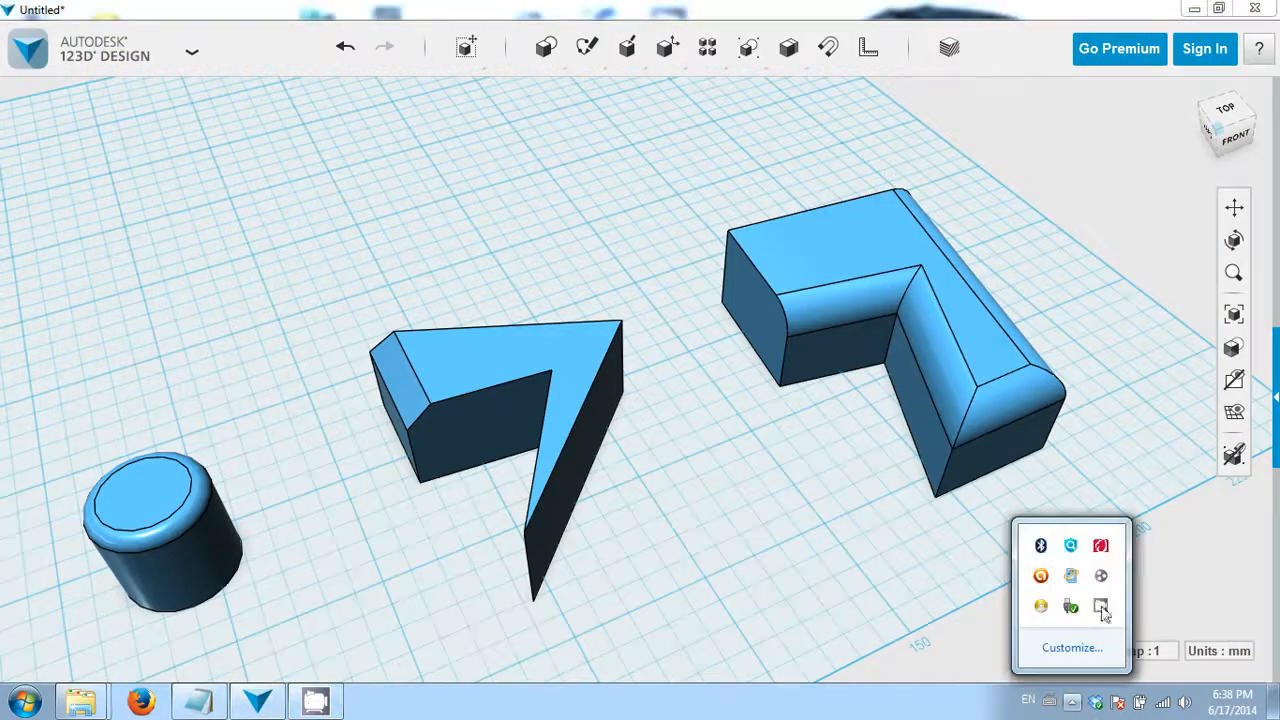